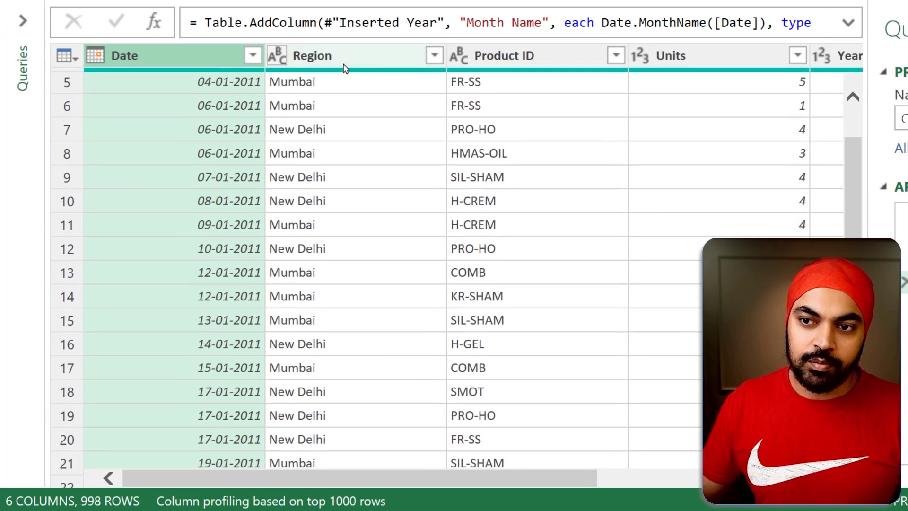
# Look over the sales table's columns from Region and Product ID through Units, Year and Month Name
pyautogui.click(345, 67)
pyautogui.click(556, 63)
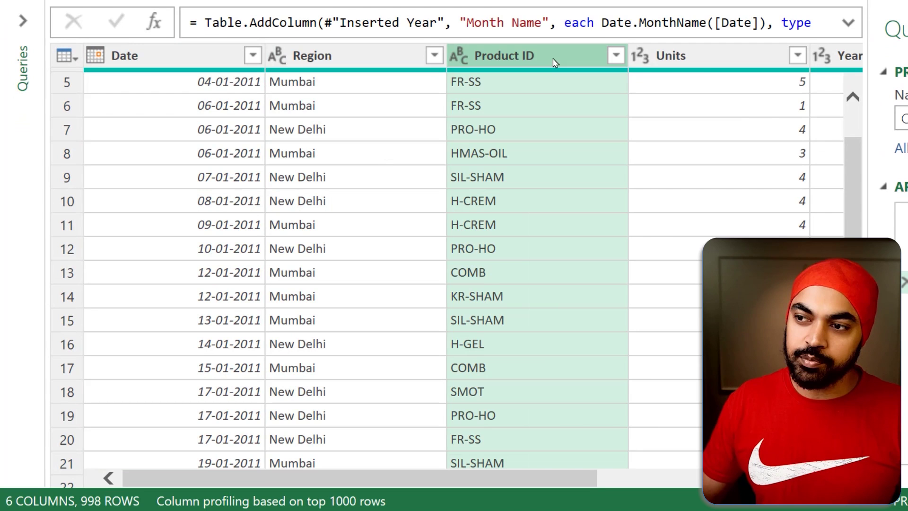
pyautogui.click(709, 62)
pyautogui.moveTo(548, 478); pyautogui.dragTo(755, 479)
pyautogui.click(582, 57)
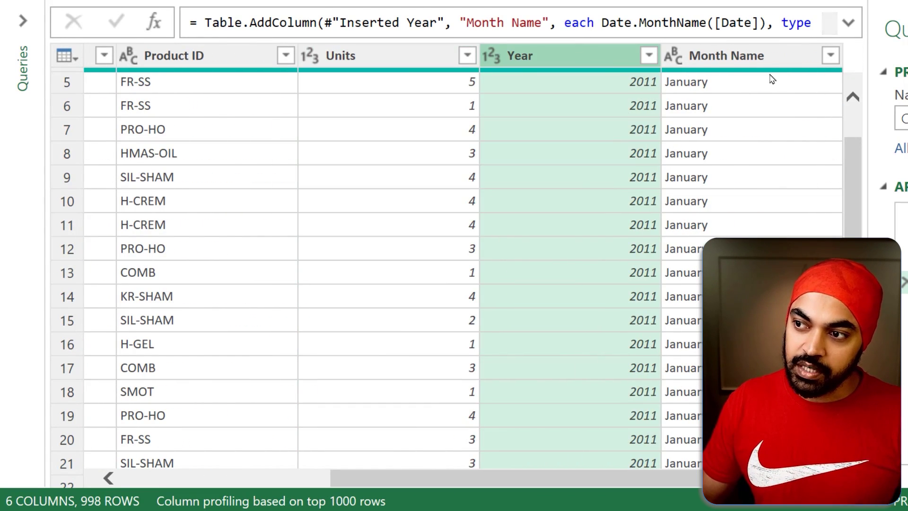
pyautogui.click(772, 67)
pyautogui.moveTo(619, 484); pyautogui.dragTo(540, 485)
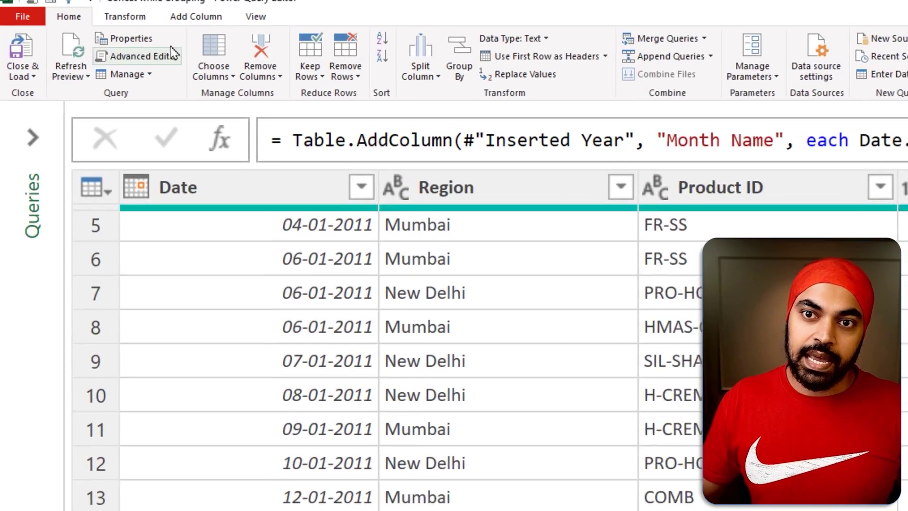
# Start an Advanced Group By on the table, grouping by Year and Month Name
pyautogui.click(122, 13)
pyautogui.click(21, 78)
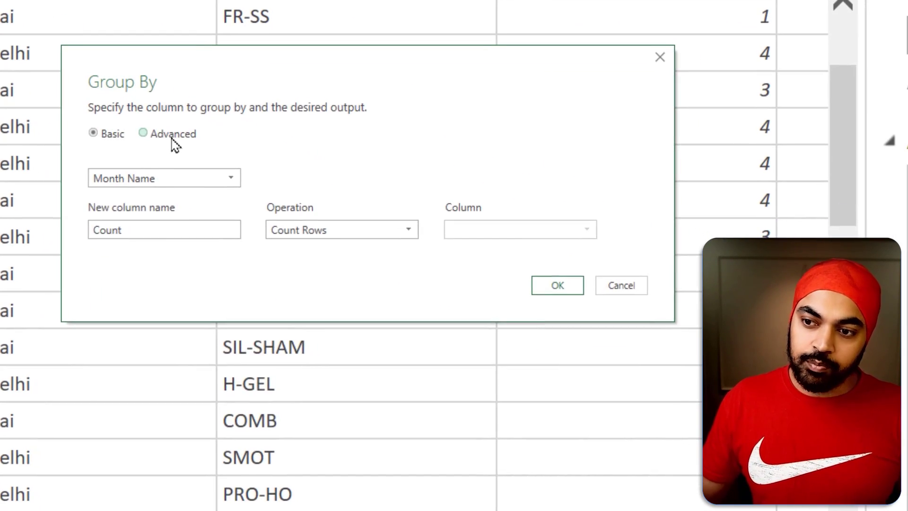
pyautogui.click(173, 135)
pyautogui.click(175, 182)
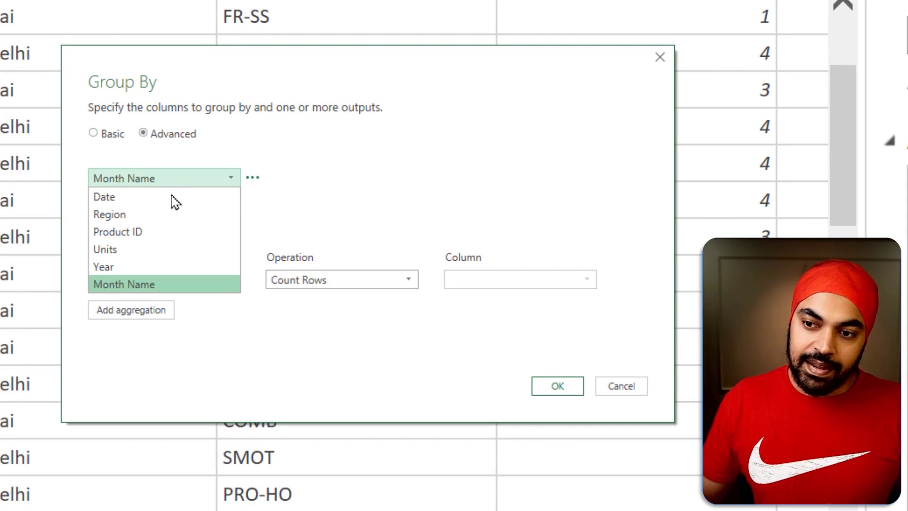
pyautogui.click(155, 267)
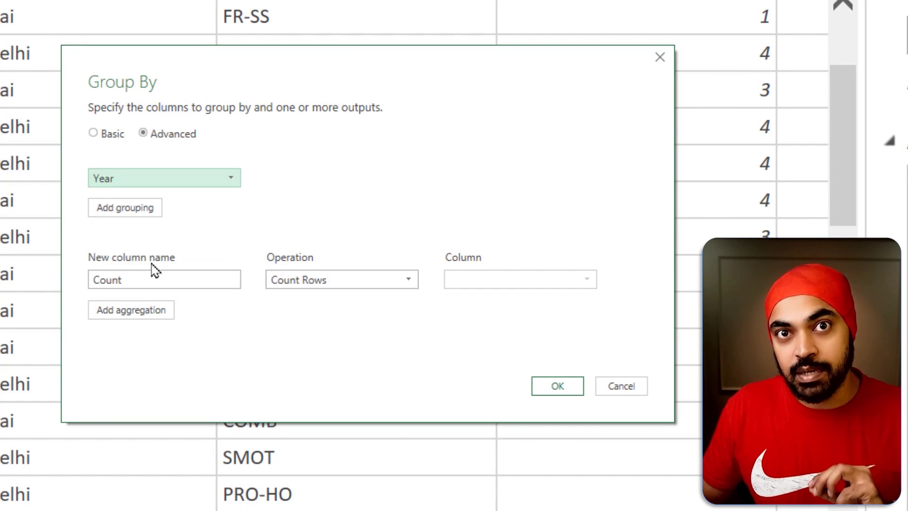
pyautogui.click(153, 211)
pyautogui.click(157, 208)
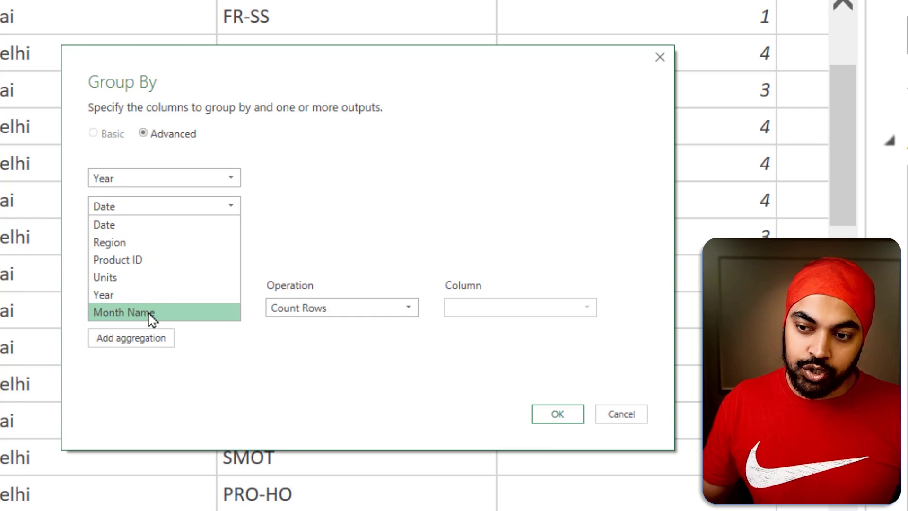
pyautogui.click(152, 313)
# Add Region as the third grouping column
pyautogui.click(148, 236)
pyautogui.click(148, 235)
pyautogui.click(136, 285)
pyautogui.click(157, 239)
pyautogui.click(148, 268)
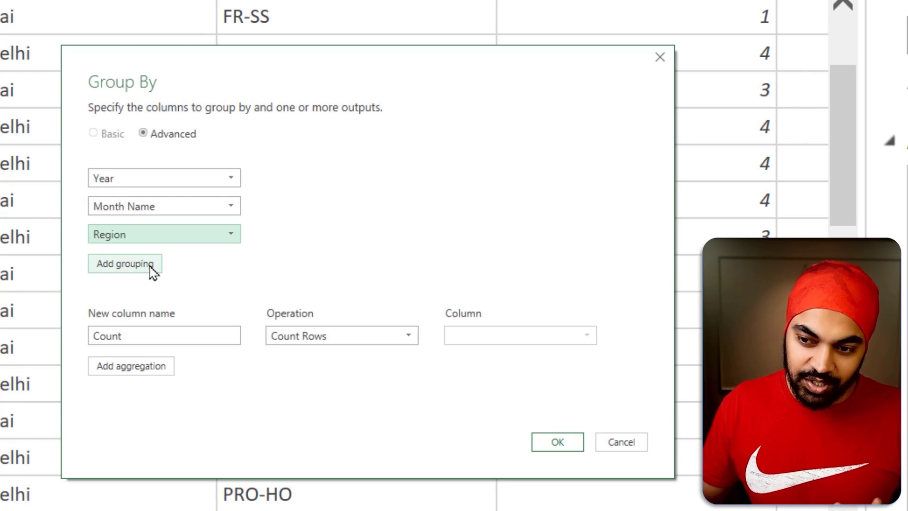
# Define the aggregated column Total Units as the Sum of the Units column and apply the grouping
pyautogui.doubleClick(153, 344)
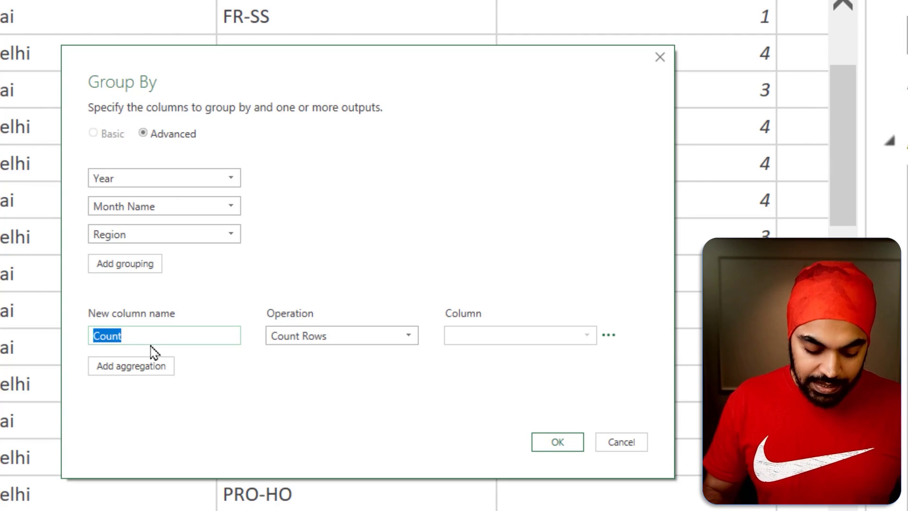
pyautogui.write('Total Untis')
pyautogui.doubleClick(151, 345)
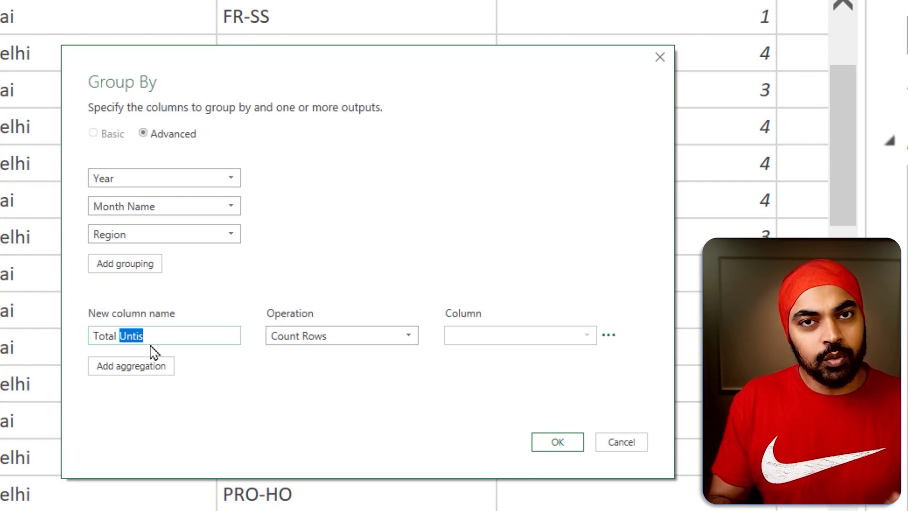
pyautogui.write('Units')
pyautogui.click(348, 339)
pyautogui.click(348, 358)
pyautogui.click(557, 348)
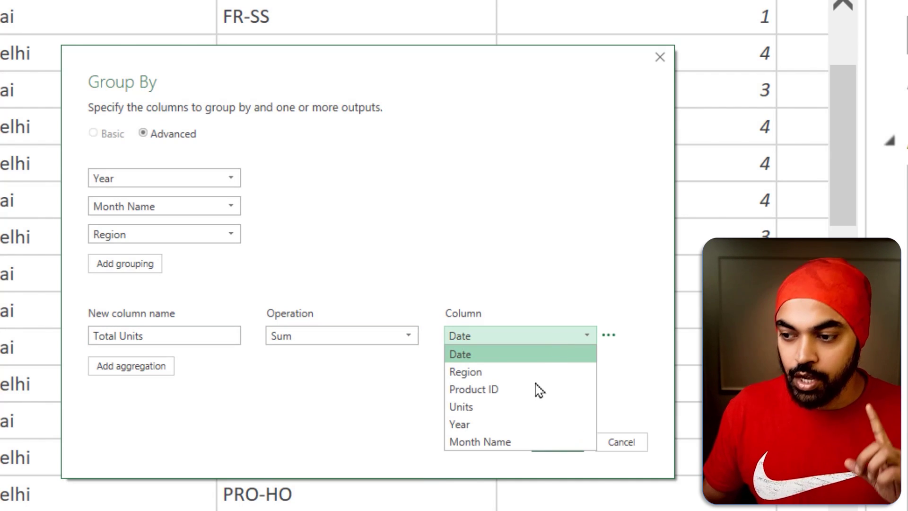
pyautogui.click(523, 406)
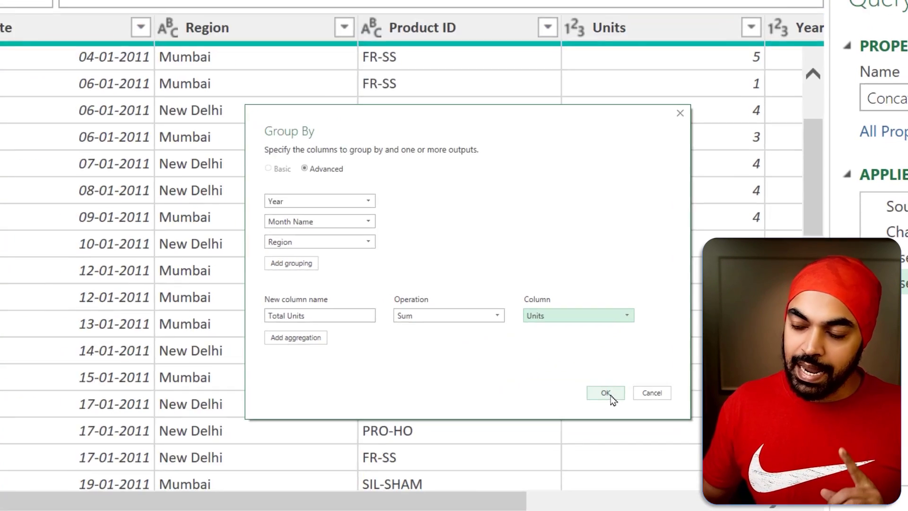
pyautogui.click(607, 393)
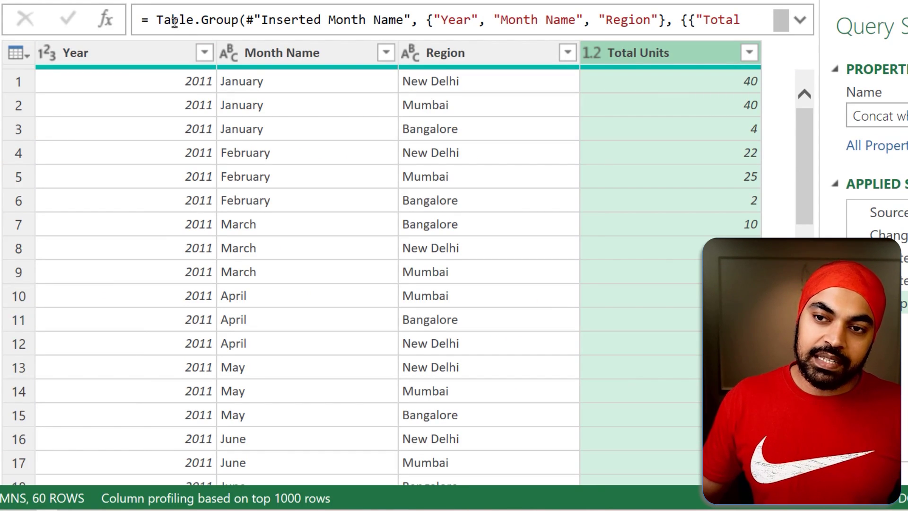
# Expand the formula bar and break the Table.Group formula into separate indented lines, with the Total Units aggregation on its own line
pyautogui.moveTo(169, 19); pyautogui.dragTo(231, 19)
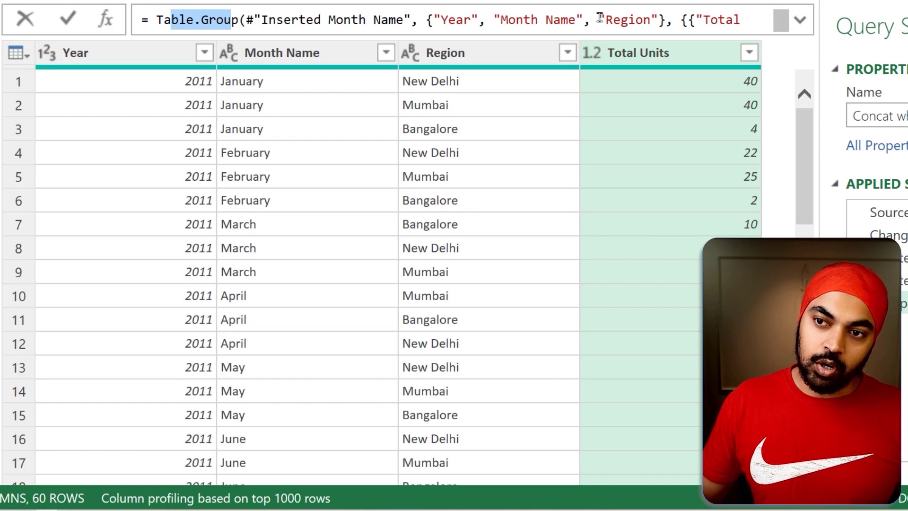
pyautogui.click(800, 21)
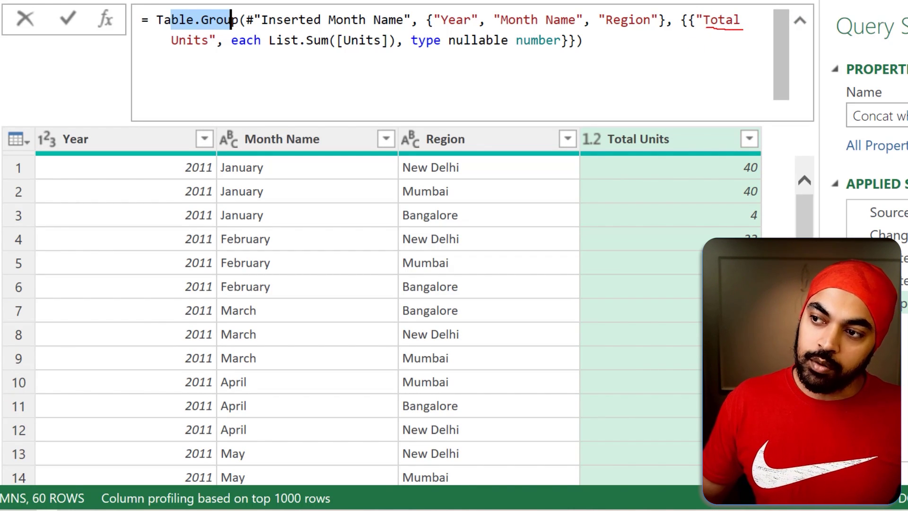
pyautogui.moveTo(281, 52); pyautogui.dragTo(397, 54)
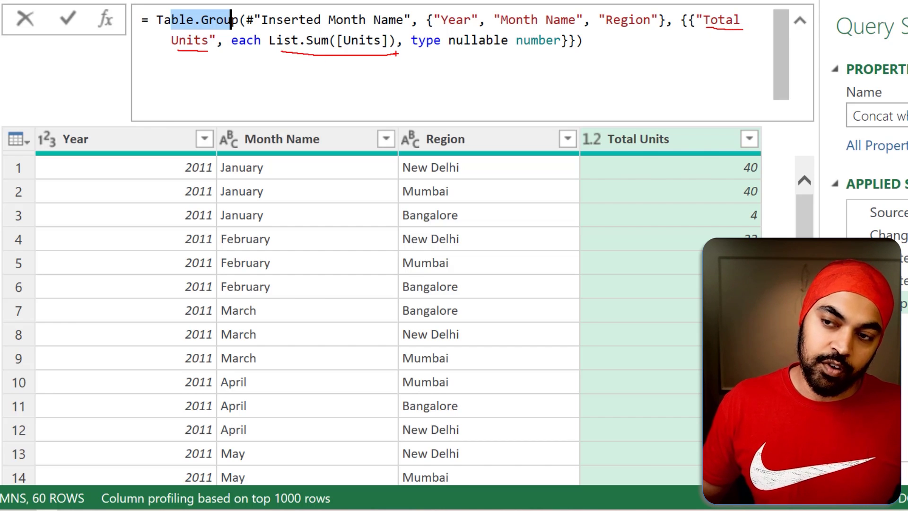
pyautogui.press('Escape')
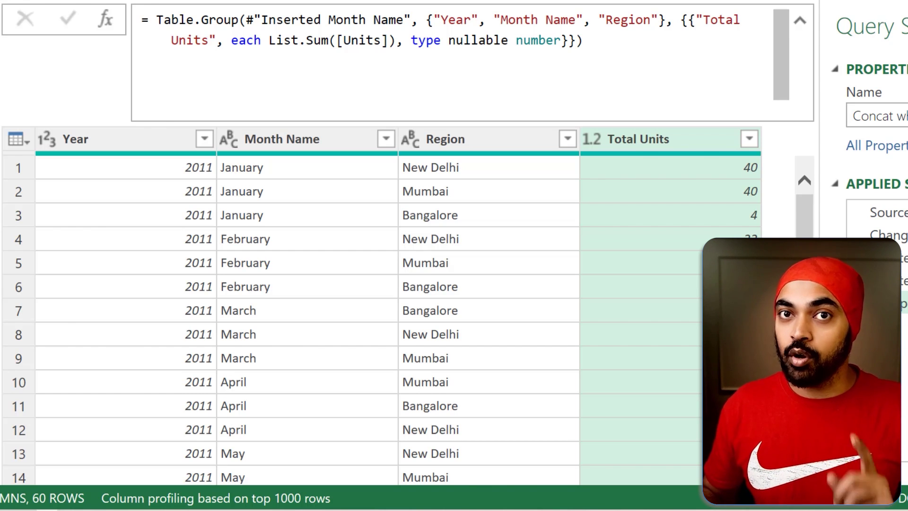
pyautogui.click(680, 19)
pyautogui.hotkey('shift', 'Return')
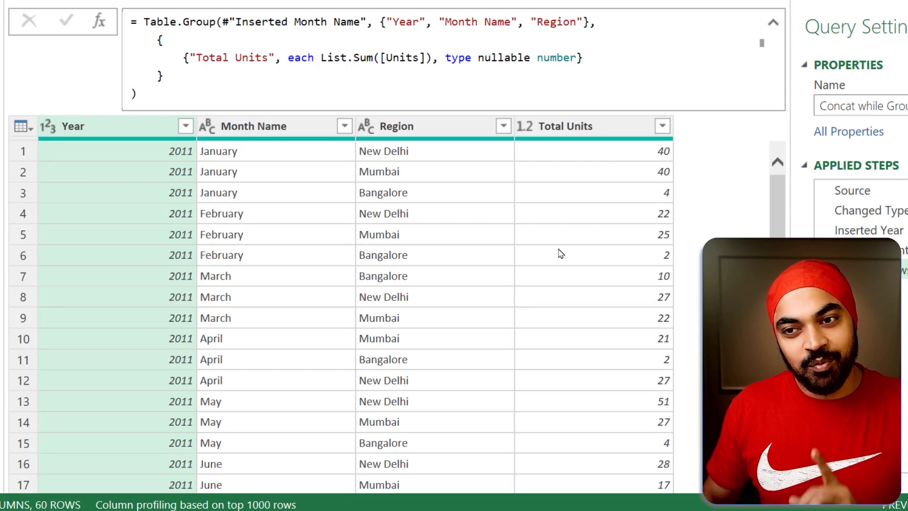
pyautogui.moveTo(197, 69); pyautogui.dragTo(242, 69)
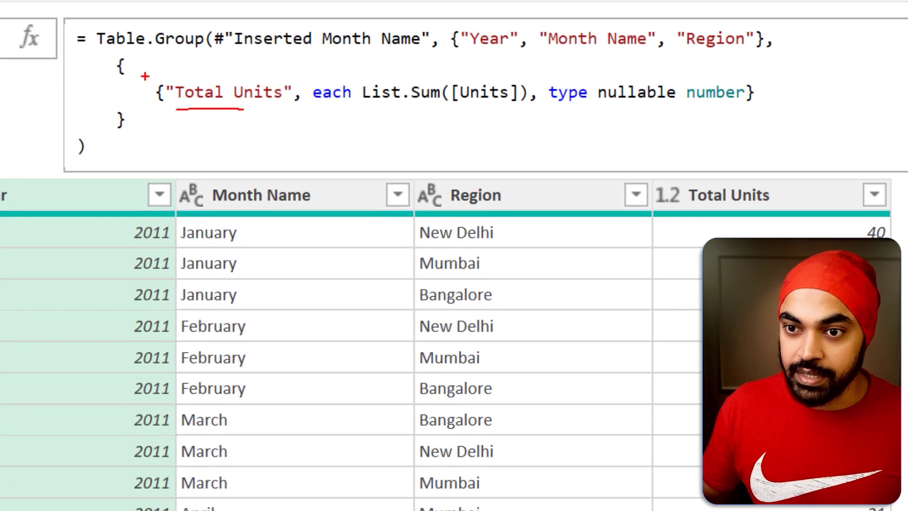
pyautogui.moveTo(174, 45); pyautogui.dragTo(186, 59)
pyautogui.moveTo(160, 94); pyautogui.dragTo(175, 112)
pyautogui.moveTo(738, 74); pyautogui.dragTo(762, 115)
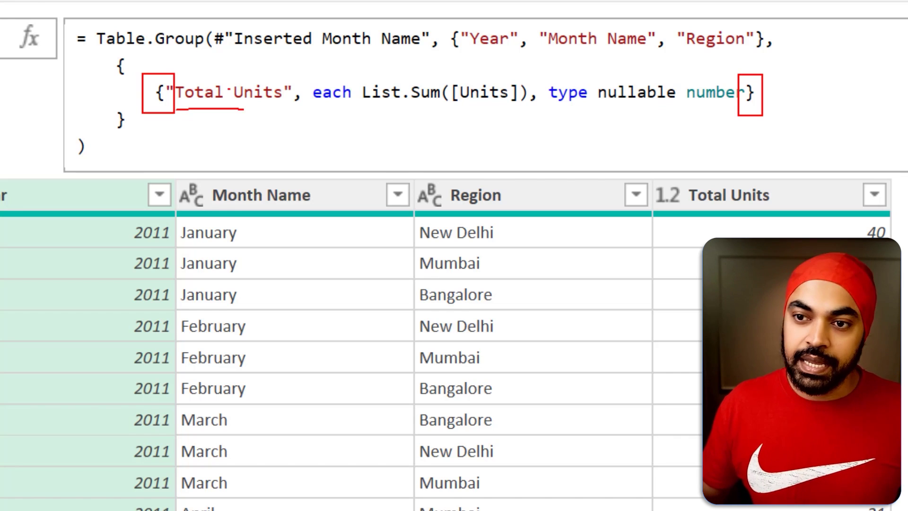
pyautogui.press('Escape')
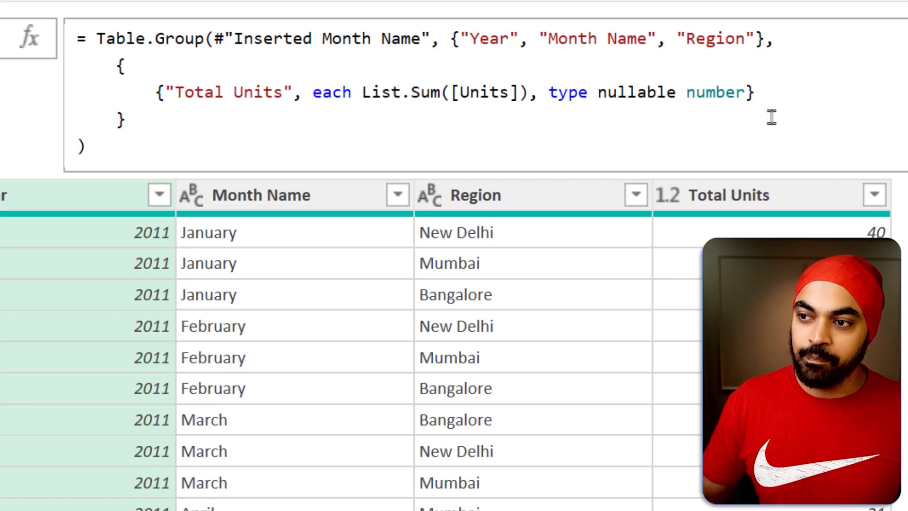
# Add a second aggregation, {"Products", each _}, on a new line after Total Units in the Table.Group formula and apply it
pyautogui.click(785, 90)
pyautogui.write(',')
pyautogui.hotkey('shift', 'Return')
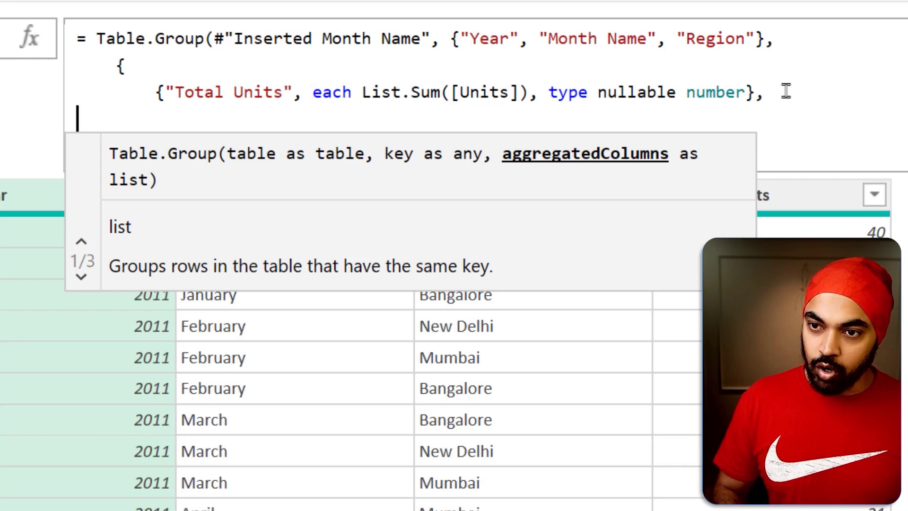
pyautogui.press('Tab')
pyautogui.press('Tab')
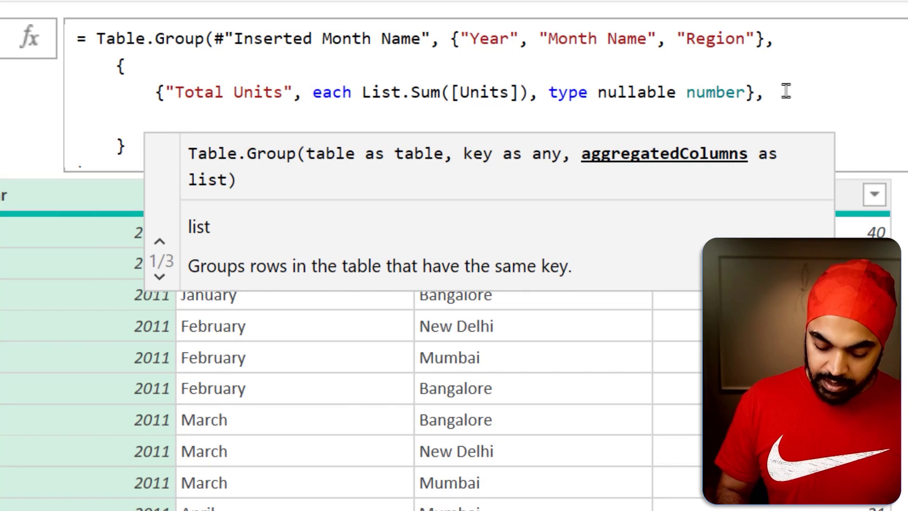
pyautogui.write('{')
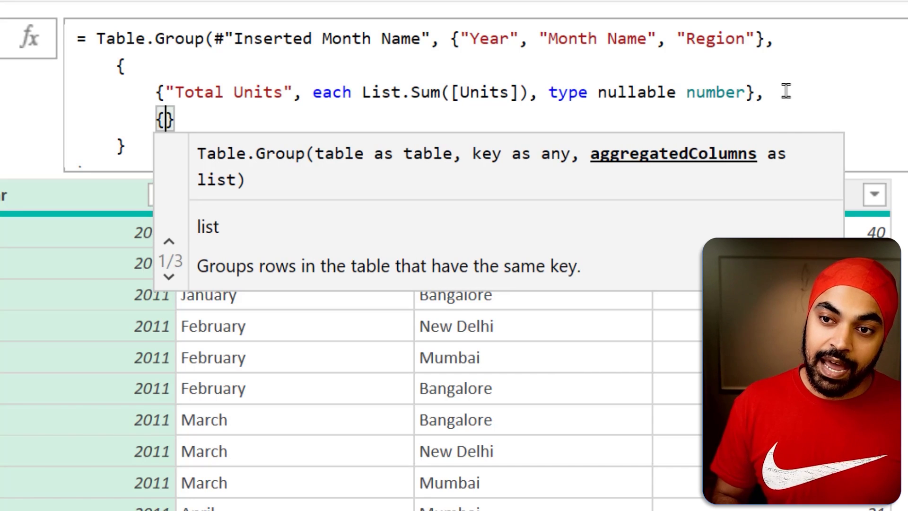
pyautogui.write('"')
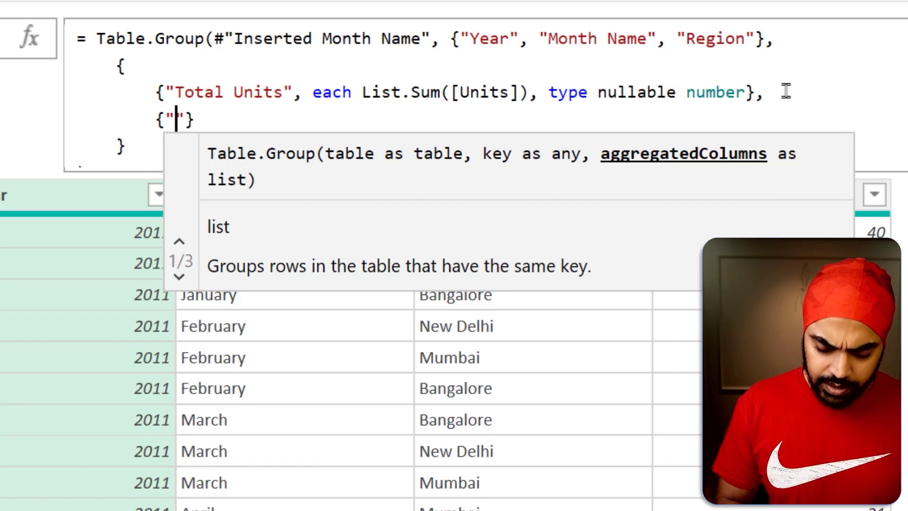
pyautogui.write('Products')
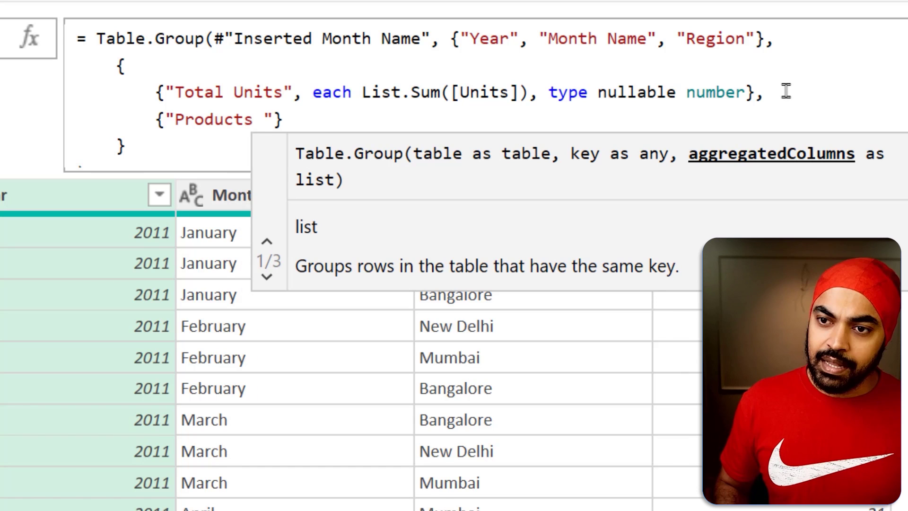
pyautogui.press('BackSpace')
pyautogui.write('", each _')
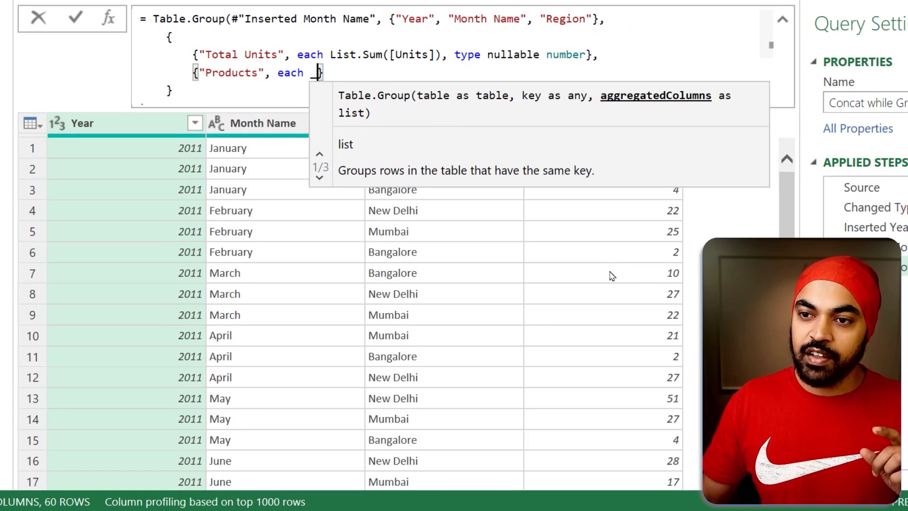
pyautogui.press('Return')
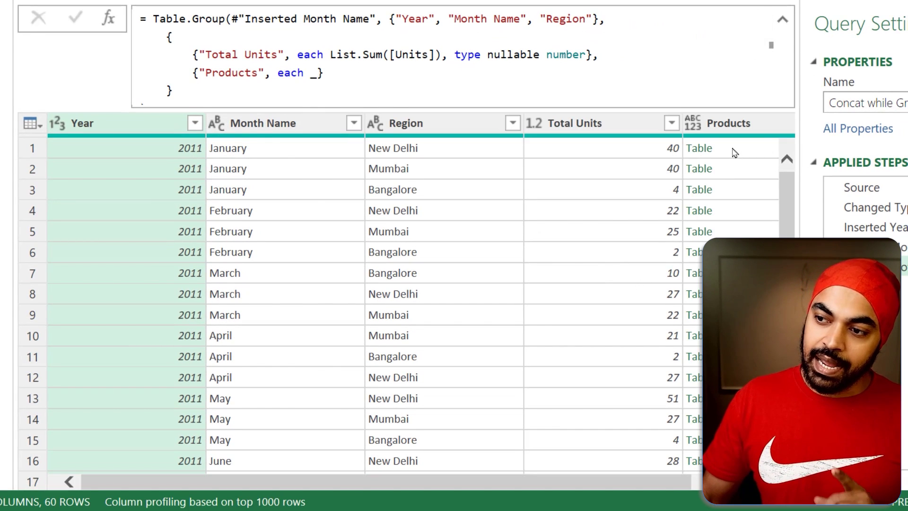
# Preview the nested Products table for the first row and examine its Product ID column
pyautogui.click(734, 153)
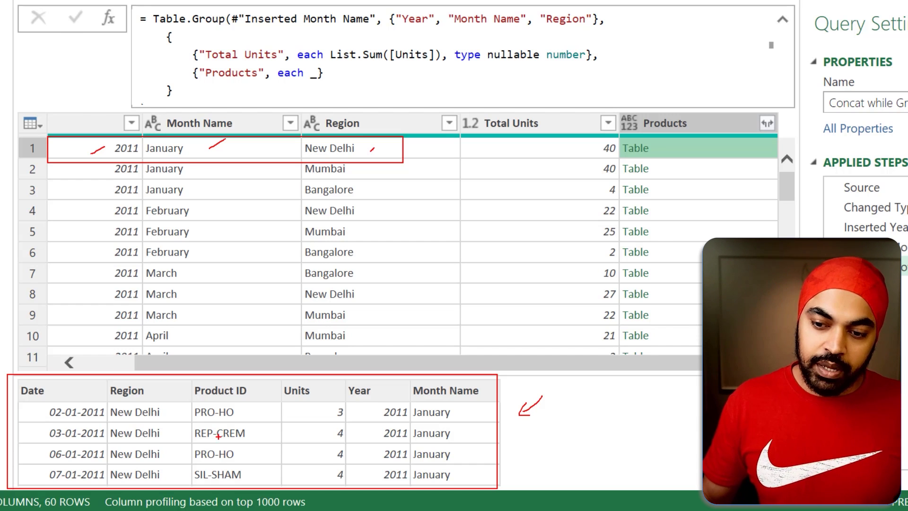
pyautogui.moveTo(193, 380)
pyautogui.mouseDown()
pyautogui.moveTo(248, 436)
pyautogui.moveTo(269, 481)
pyautogui.mouseUp()
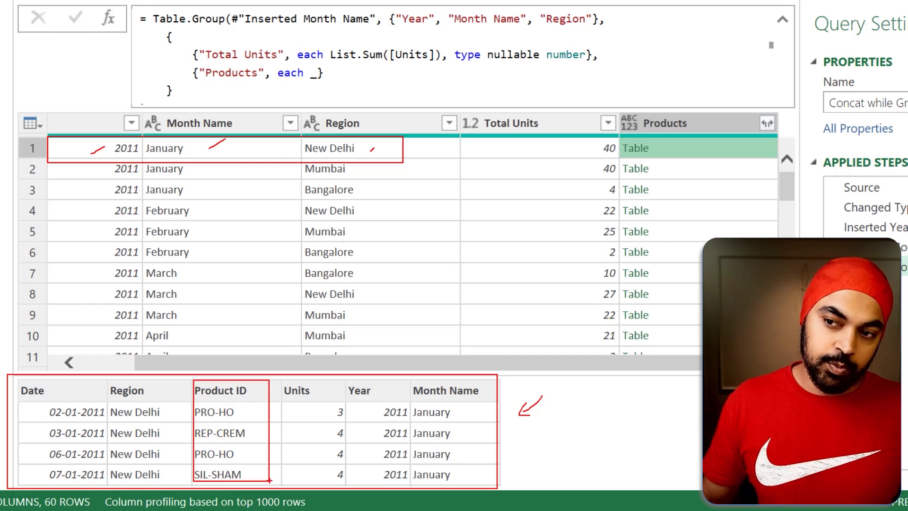
pyautogui.press('Escape')
# Replace the underscore in the Products aggregation with [Product ID], apply the formula and preview the first row's list
pyautogui.doubleClick(315, 73)
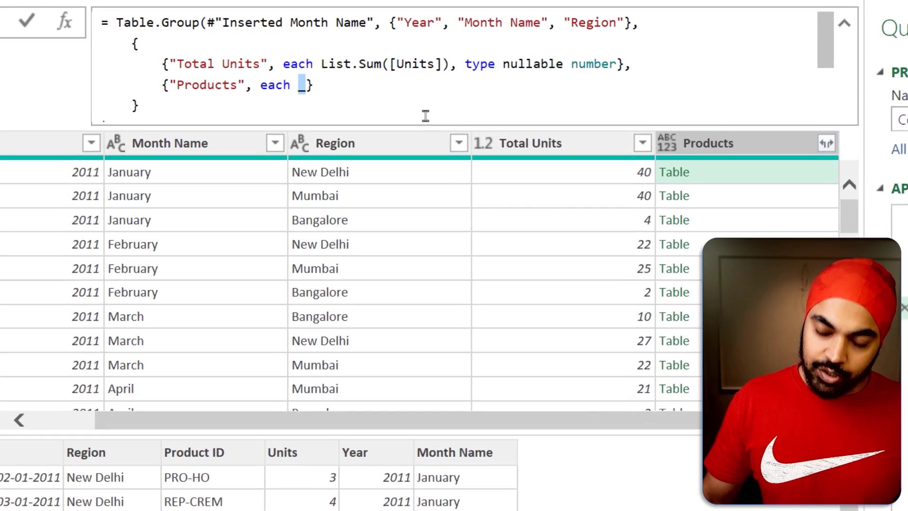
pyautogui.write('[Product ')
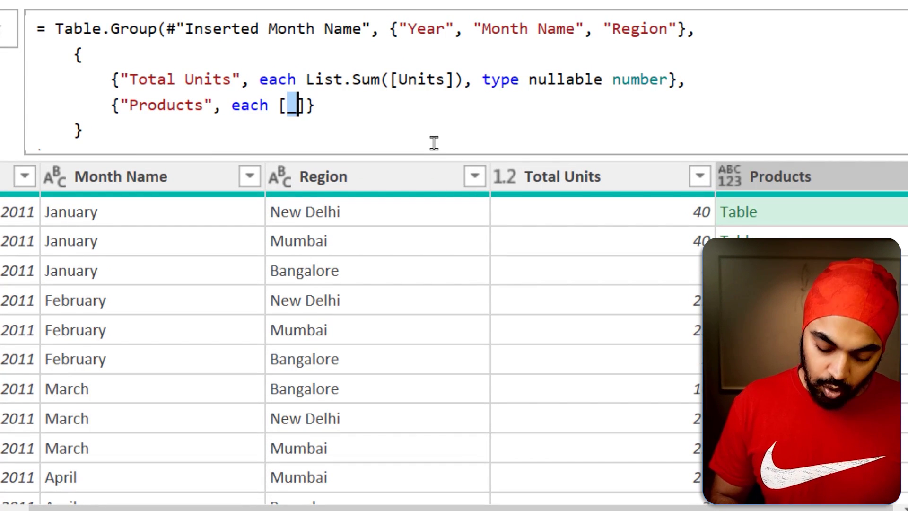
pyautogui.write('ID')
pyautogui.press('Down')
pyautogui.press('Home')
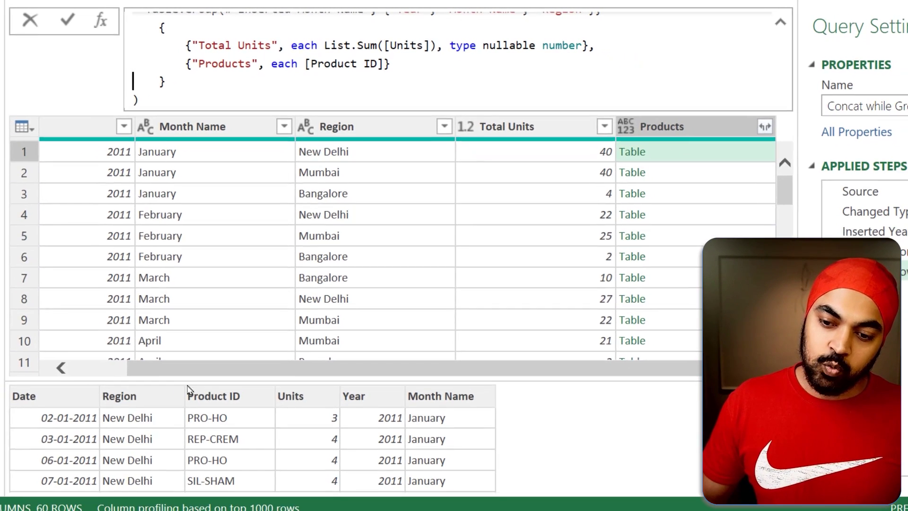
pyautogui.moveTo(237, 423); pyautogui.dragTo(256, 471)
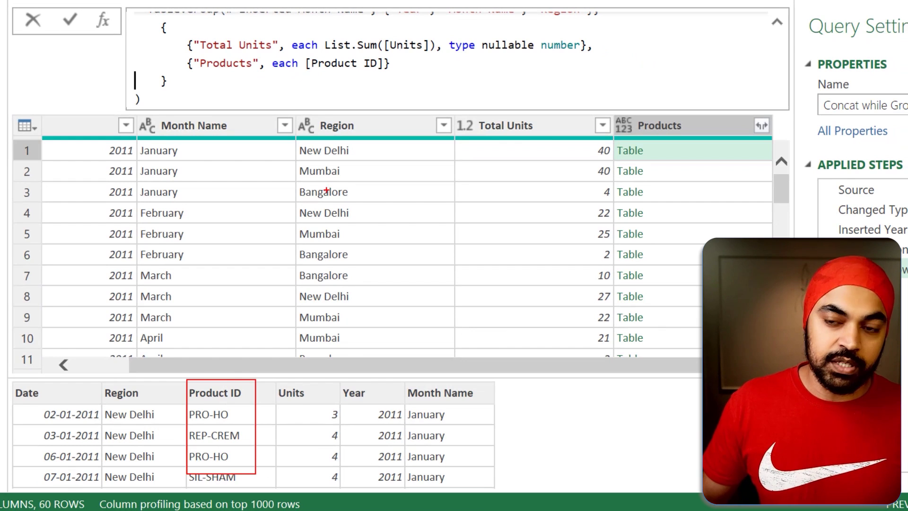
pyautogui.press('Return')
pyautogui.click(669, 150)
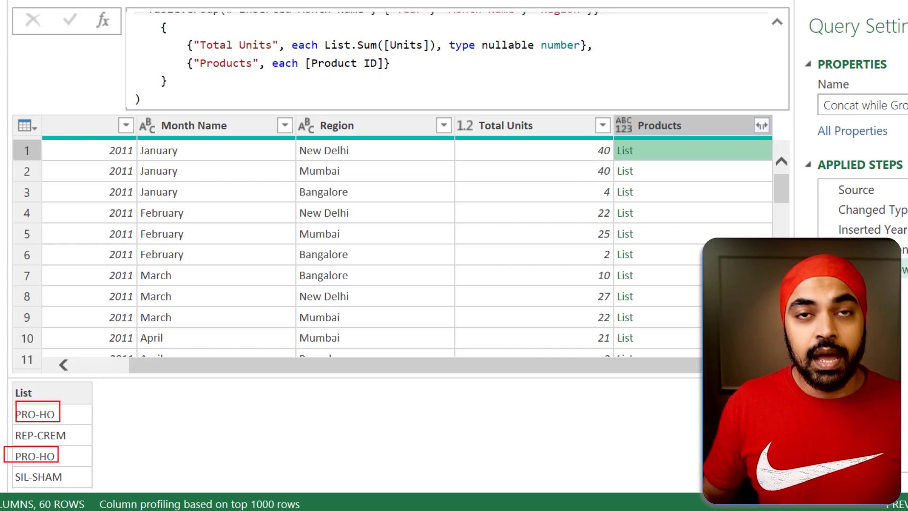
# Wrap [Product ID] in List.Distinct in the Products aggregation, apply the formula and preview the first row's list
pyautogui.click(306, 63)
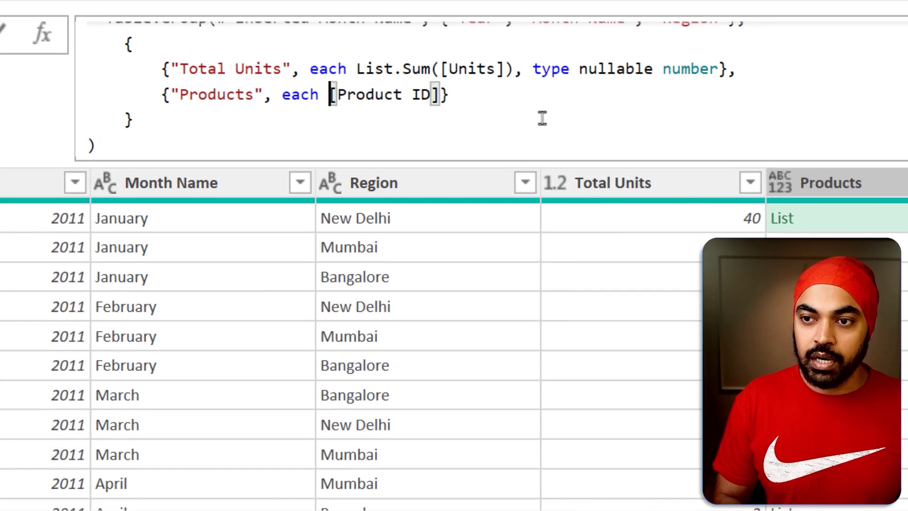
pyautogui.write('List.Distinct(')
pyautogui.press('Right')
pyautogui.press('Right')
pyautogui.press('Right')
pyautogui.press('Right')
pyautogui.press('Right')
pyautogui.press('Right')
pyautogui.press('Right')
pyautogui.press('Right')
pyautogui.press('Right')
pyautogui.press('Right')
pyautogui.press('Right')
pyautogui.press('Right')
pyautogui.press('Right')
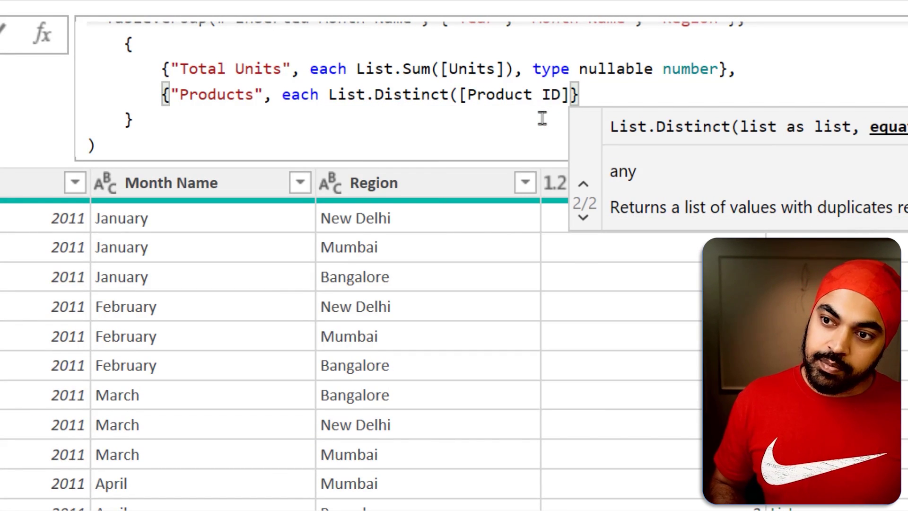
pyautogui.press('Left')
pyautogui.write(')')
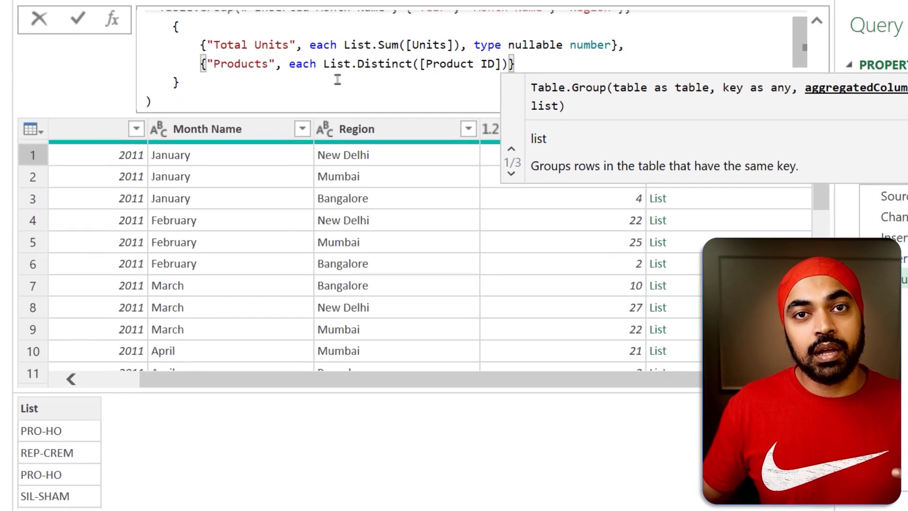
pyautogui.press('Return')
pyautogui.click(704, 162)
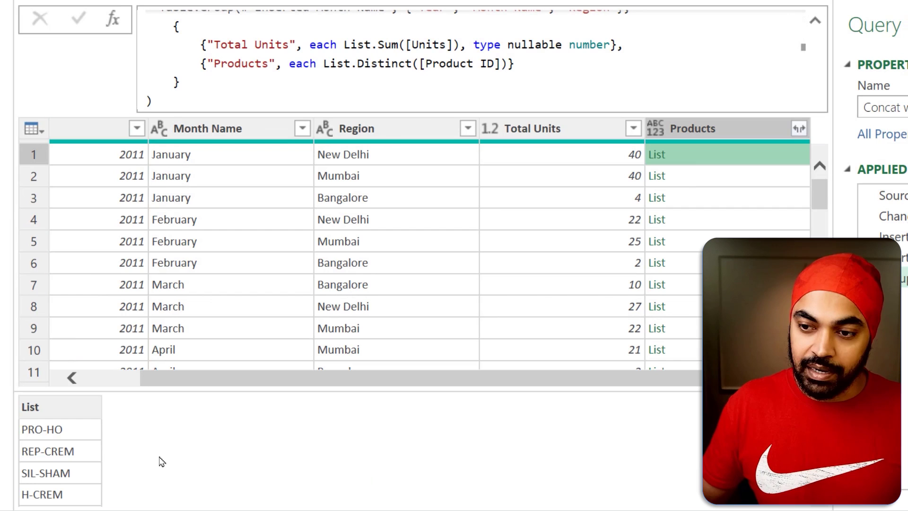
# Wrap the List.Distinct expression in Text.Combine with the separator ", " in the Products aggregation and apply the formula
pyautogui.click(323, 64)
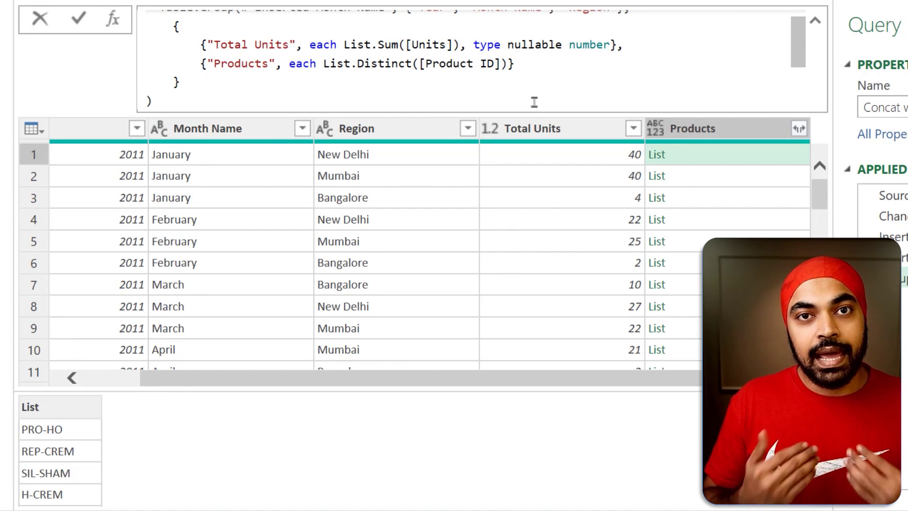
pyautogui.write('Text')
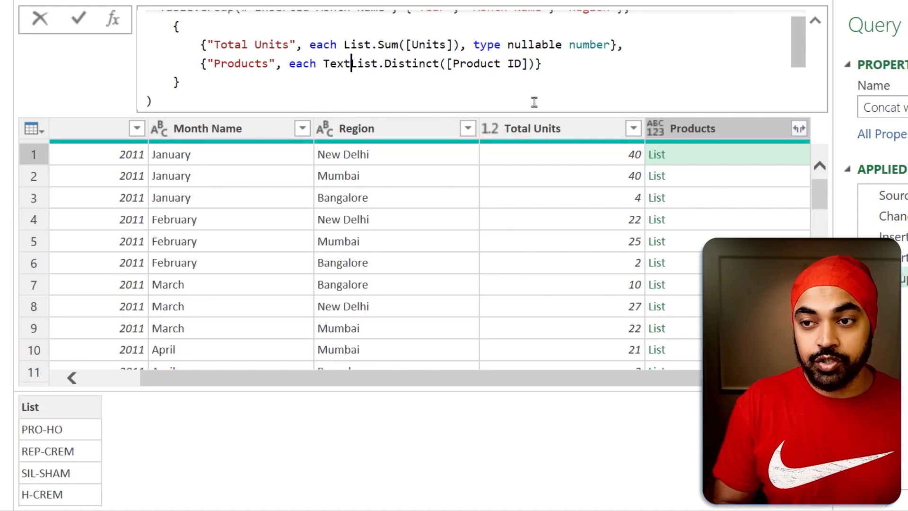
pyautogui.write('.')
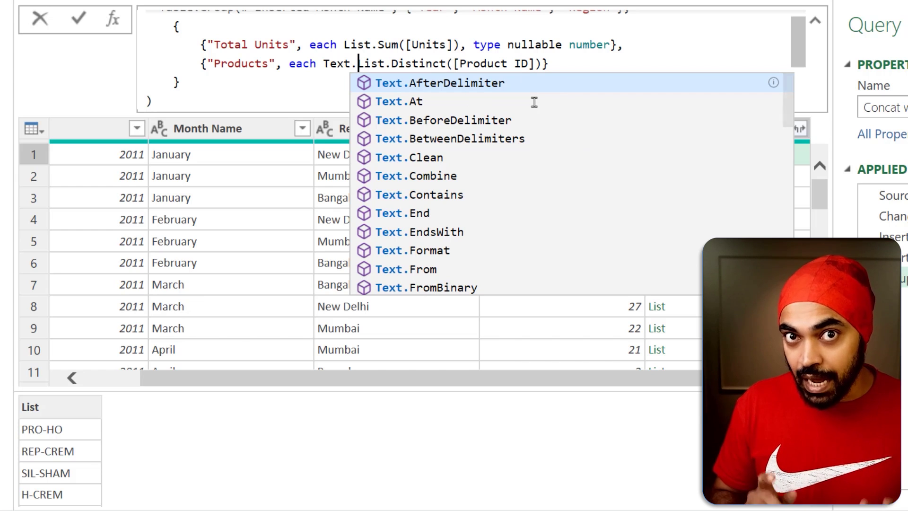
pyautogui.write('Combine(')
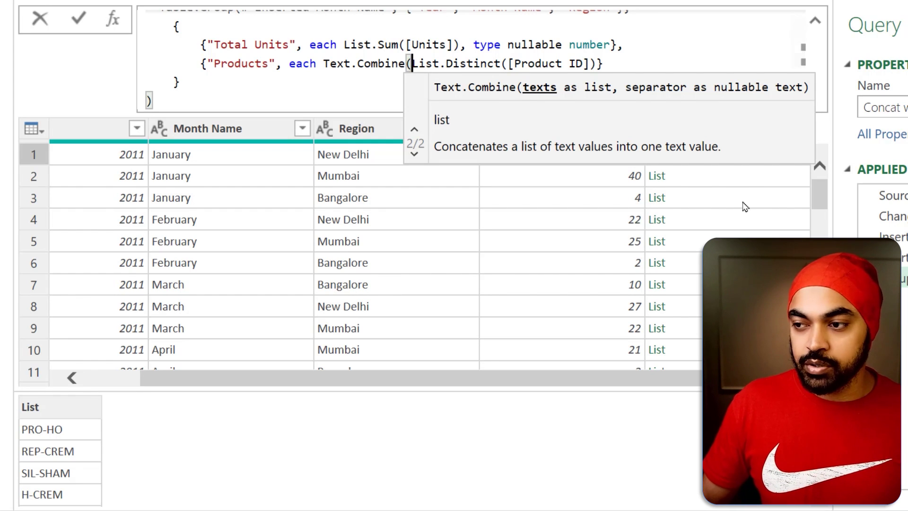
pyautogui.moveTo(71, 430); pyautogui.dragTo(79, 425)
pyautogui.moveTo(71, 451); pyautogui.dragTo(83, 444)
pyautogui.moveTo(71, 493); pyautogui.dragTo(79, 485)
pyautogui.moveTo(55, 398); pyautogui.dragTo(41, 406)
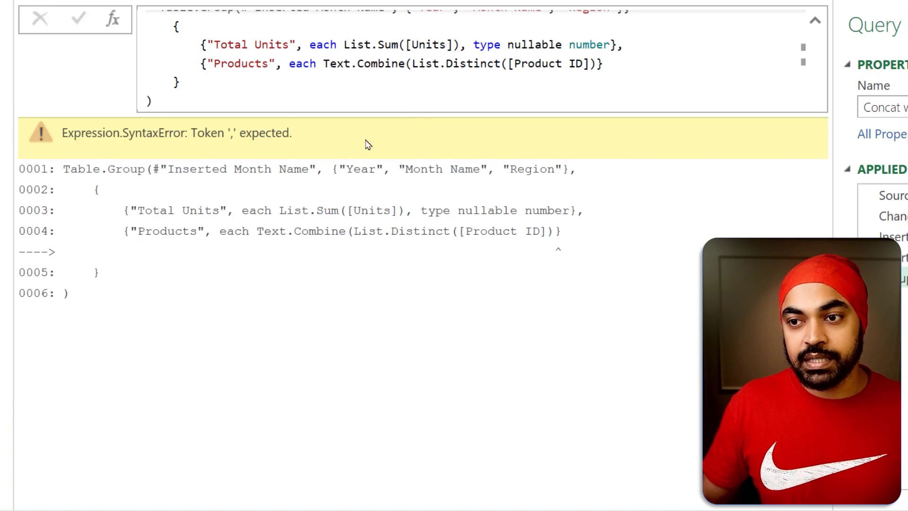
pyautogui.press('Right')
pyautogui.write(', ", "')
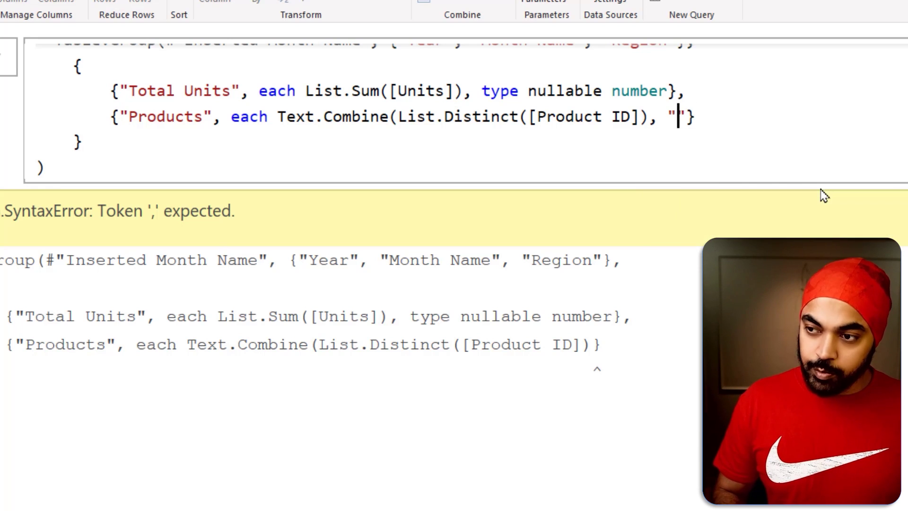
pyautogui.write(')')
pyautogui.press('Return')
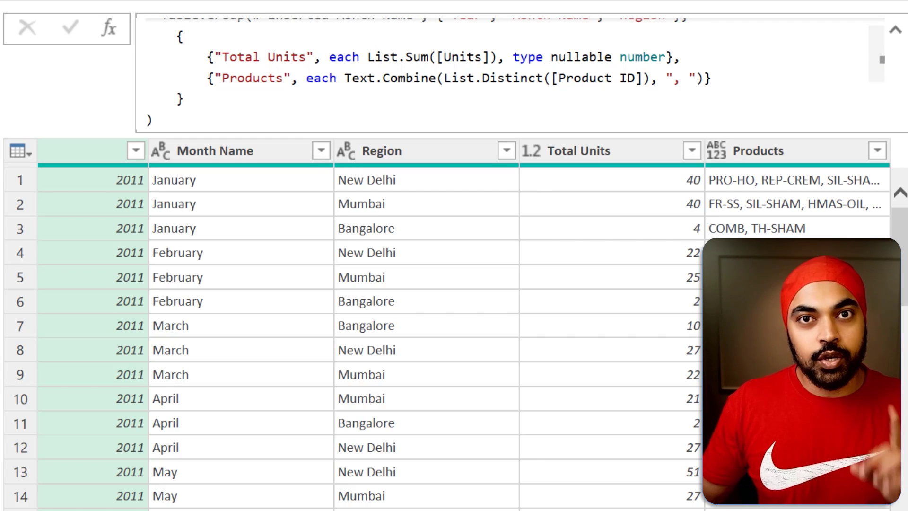
# Replace the comma-and-space separator in Text.Combine with a line break and apply the formula
pyautogui.moveTo(674, 78); pyautogui.dragTo(688, 79)
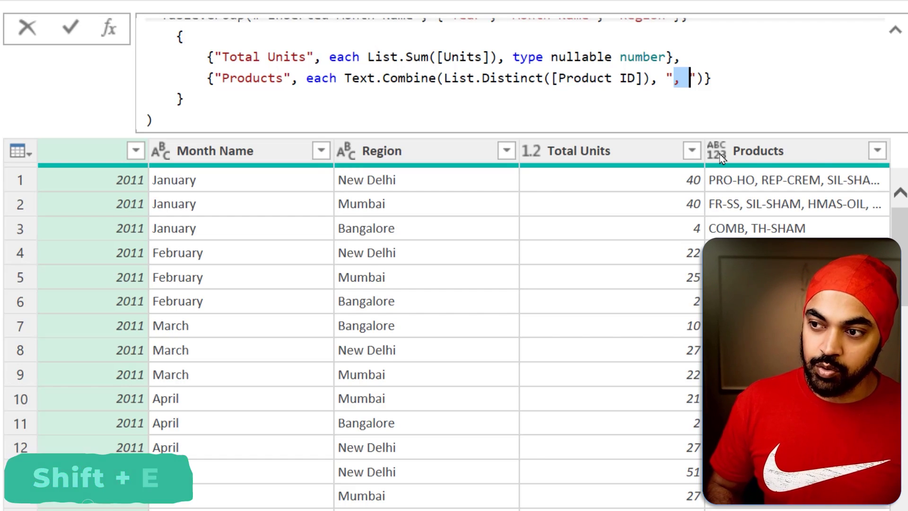
pyautogui.hotkey('shift', 'Return')
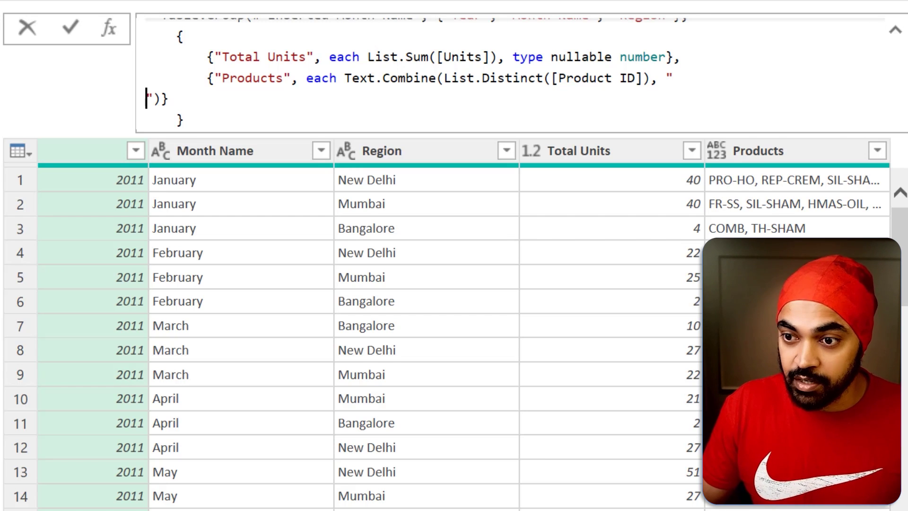
pyautogui.press('Return')
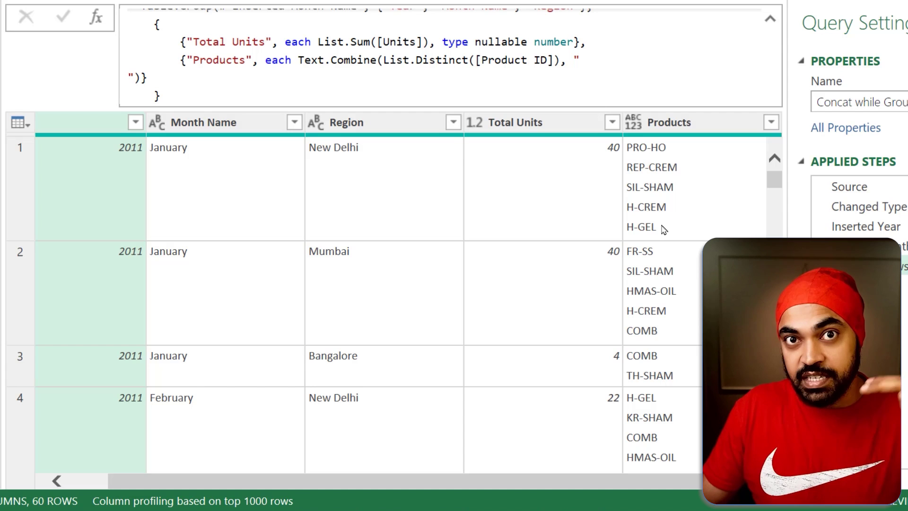
pyautogui.moveTo(616, 136); pyautogui.dragTo(691, 236)
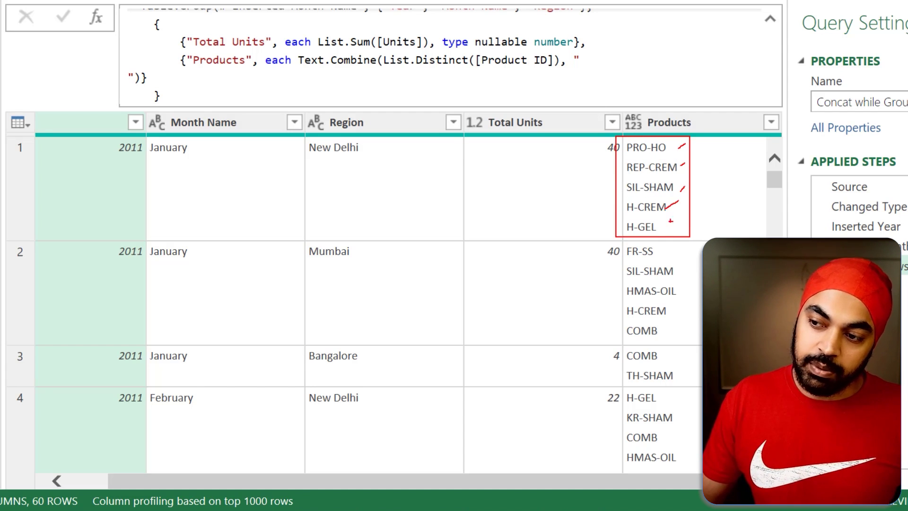
pyautogui.press('Escape')
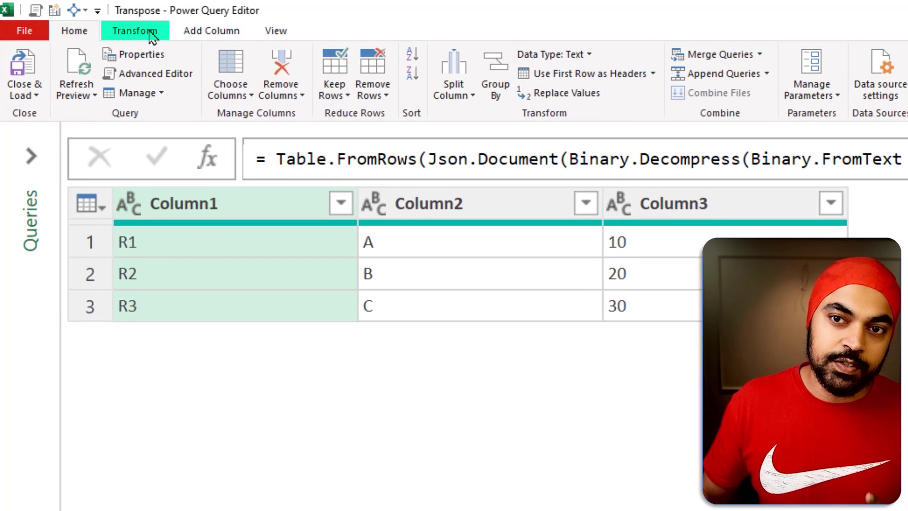
# Transpose the table in the Transpose query with the built-in command, examine its rows and delete the Transposed Table step
pyautogui.click(152, 33)
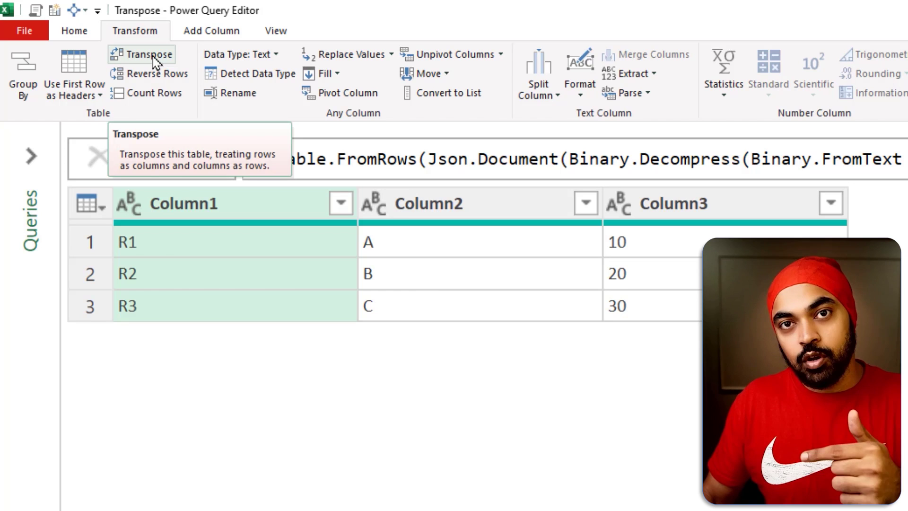
pyautogui.click(153, 56)
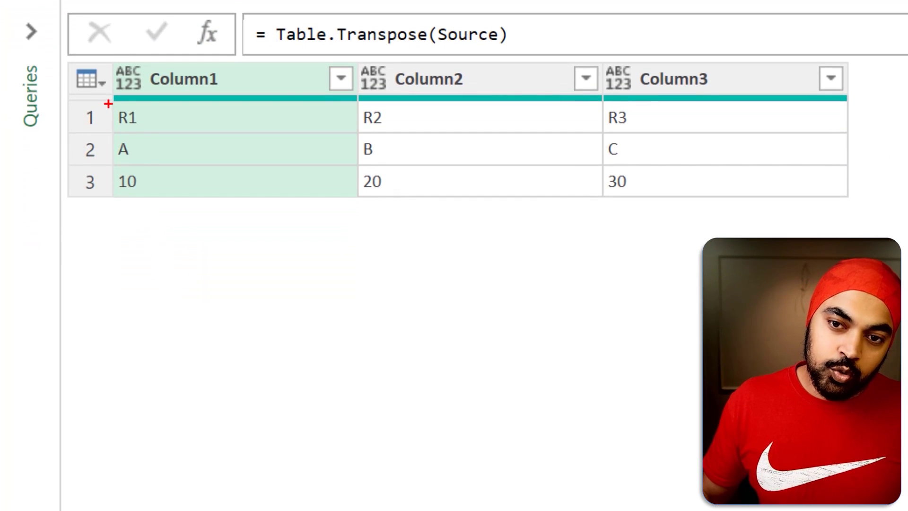
pyautogui.moveTo(108, 103); pyautogui.dragTo(150, 213)
pyautogui.moveTo(81, 95); pyautogui.dragTo(887, 140)
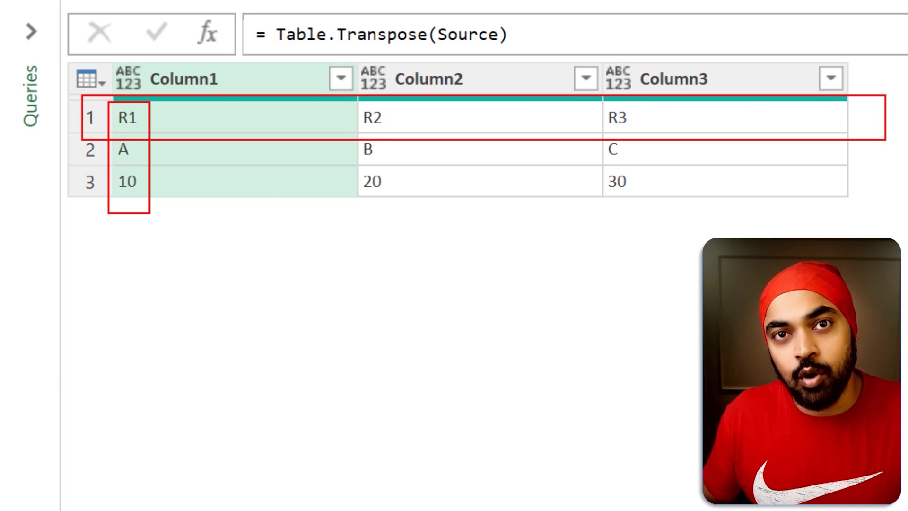
pyautogui.moveTo(63, 136)
pyautogui.mouseDown()
pyautogui.moveTo(716, 180)
pyautogui.moveTo(719, 167)
pyautogui.moveTo(744, 167)
pyautogui.mouseUp()
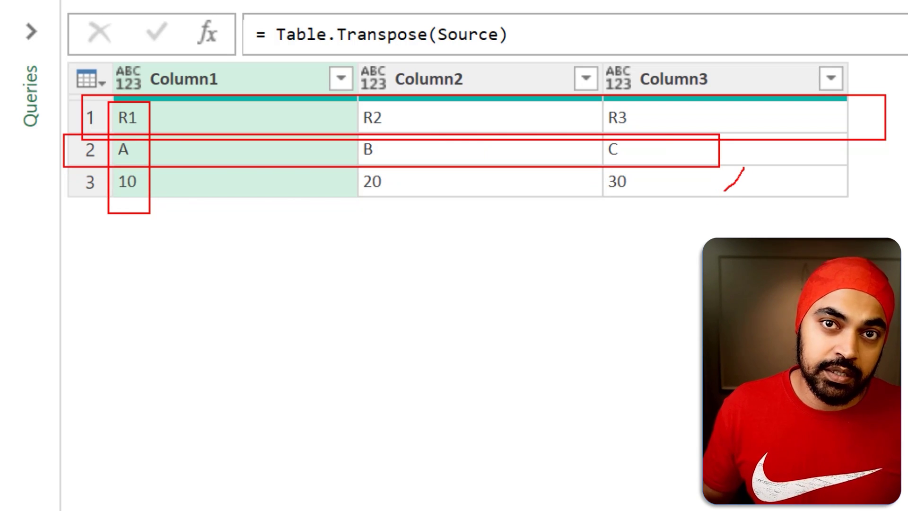
pyautogui.press('Escape')
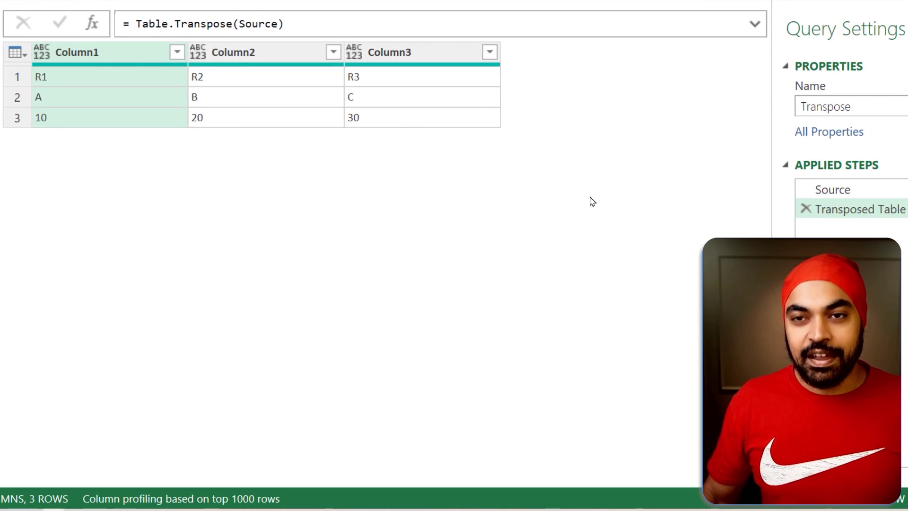
pyautogui.click(806, 210)
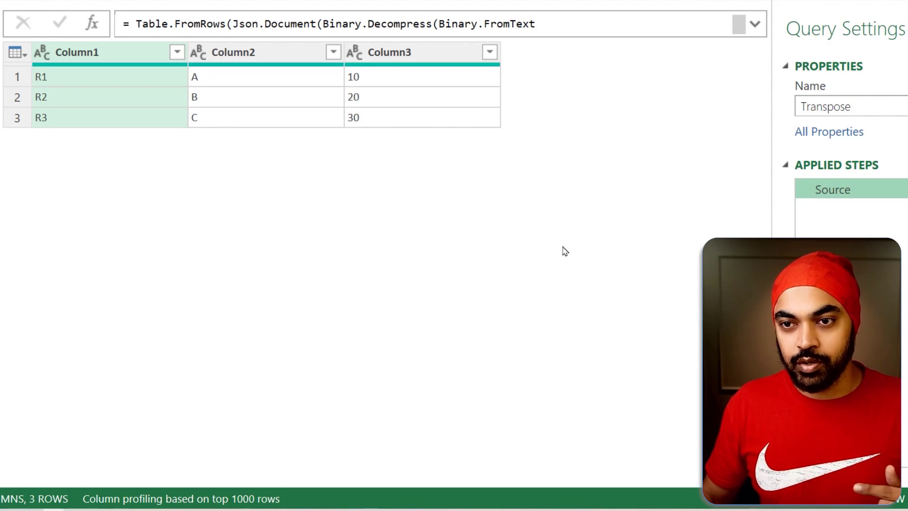
# Add a custom step after Source that references the Source table
pyautogui.click(93, 24)
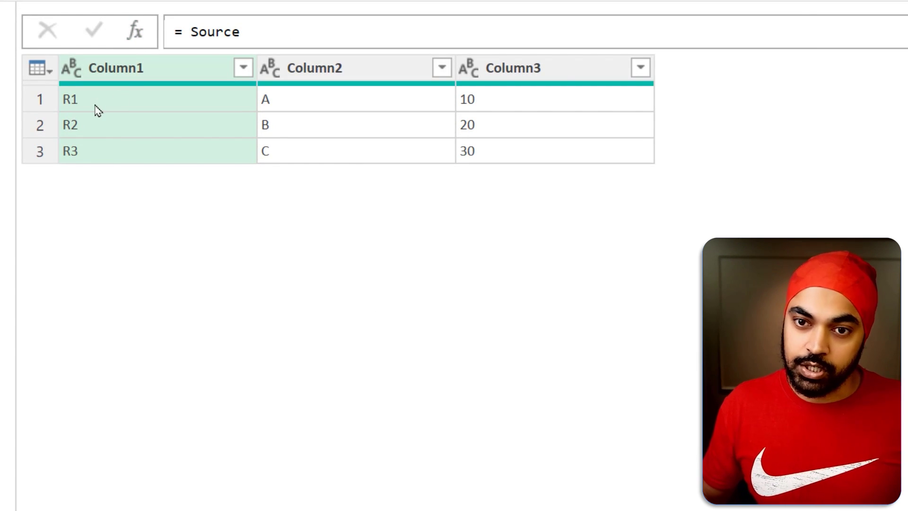
pyautogui.moveTo(25, 84); pyautogui.dragTo(669, 112)
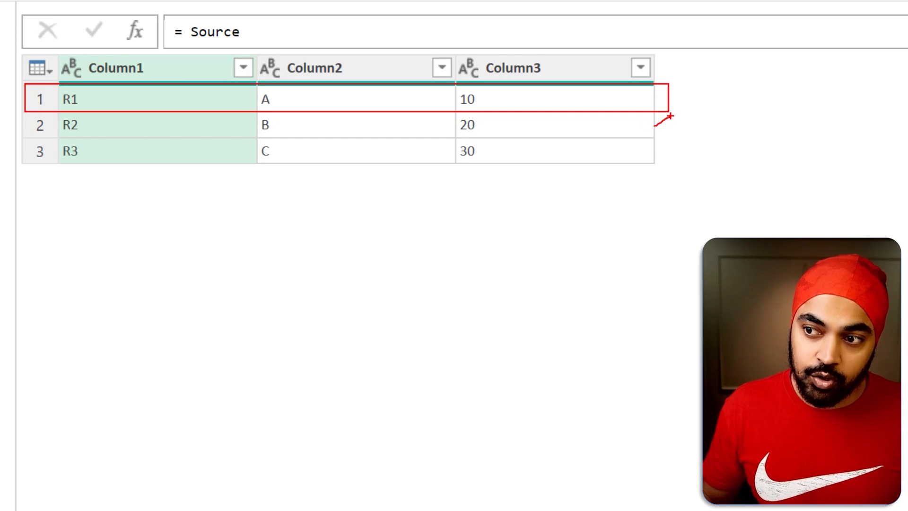
pyautogui.moveTo(661, 144); pyautogui.dragTo(671, 133)
pyautogui.press('Escape')
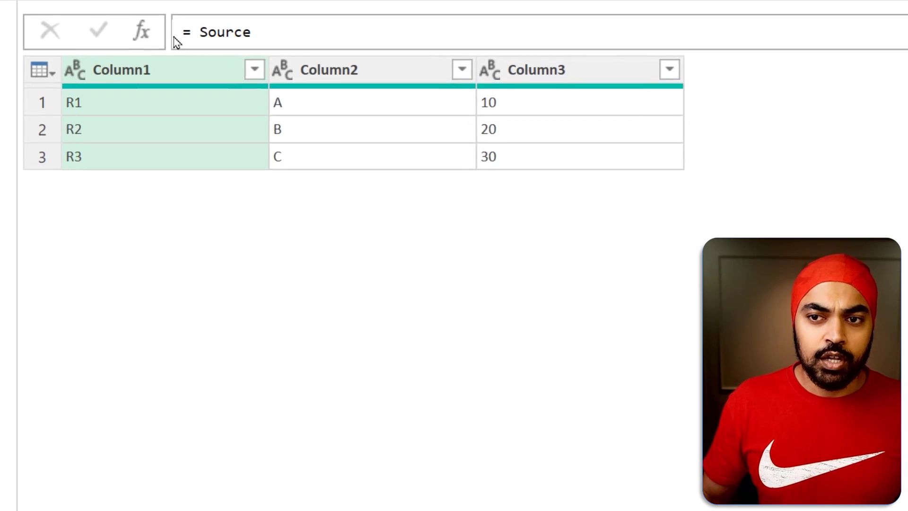
# Wrap Source in Table.ToRows in the new step's formula and apply it
pyautogui.click(200, 32)
pyautogui.write('Table.ToR')
pyautogui.write('o')
pyautogui.press('Tab')
pyautogui.write('(')
pyautogui.press('End')
pyautogui.write(')')
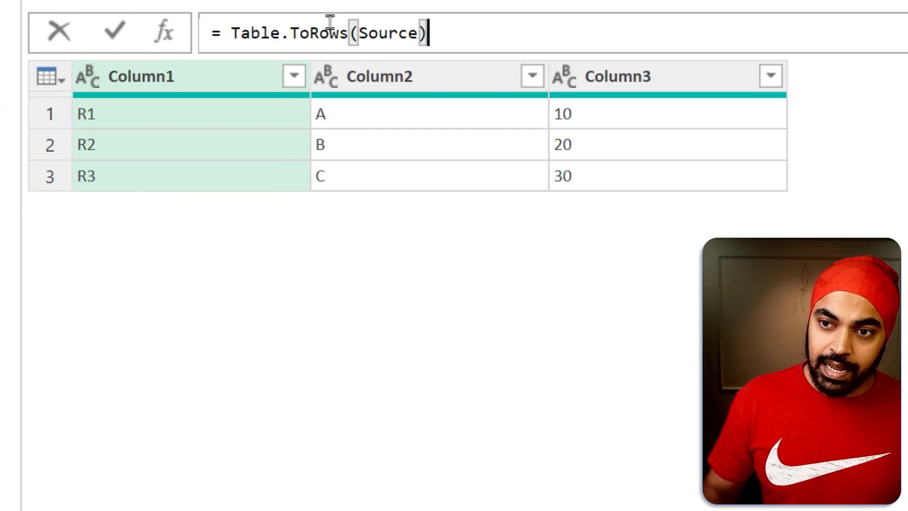
pyautogui.moveTo(402, 37)
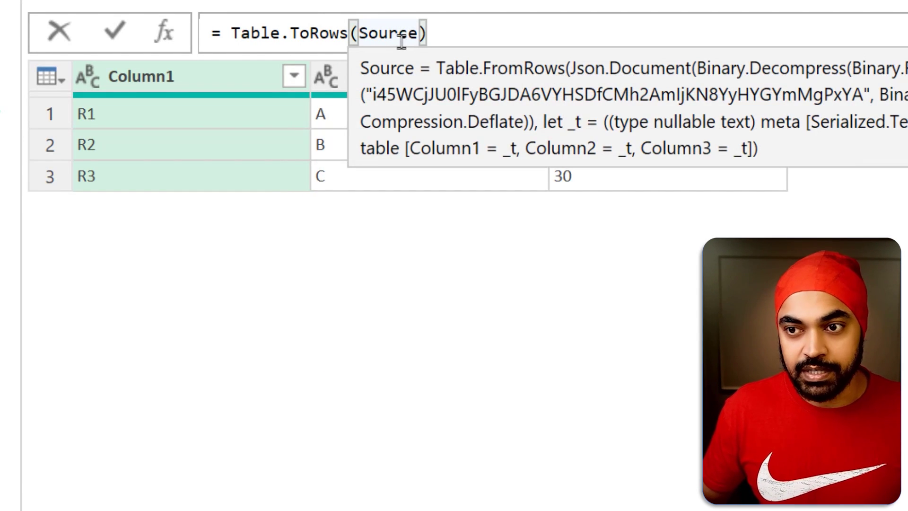
pyautogui.press('Return')
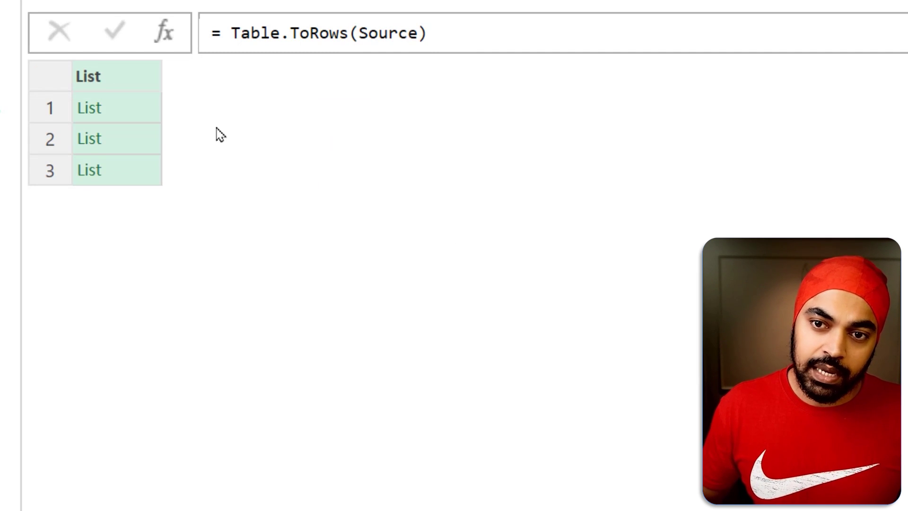
# Enlarge the preview area and examine the contents of each of the three row lists
pyautogui.click(127, 112)
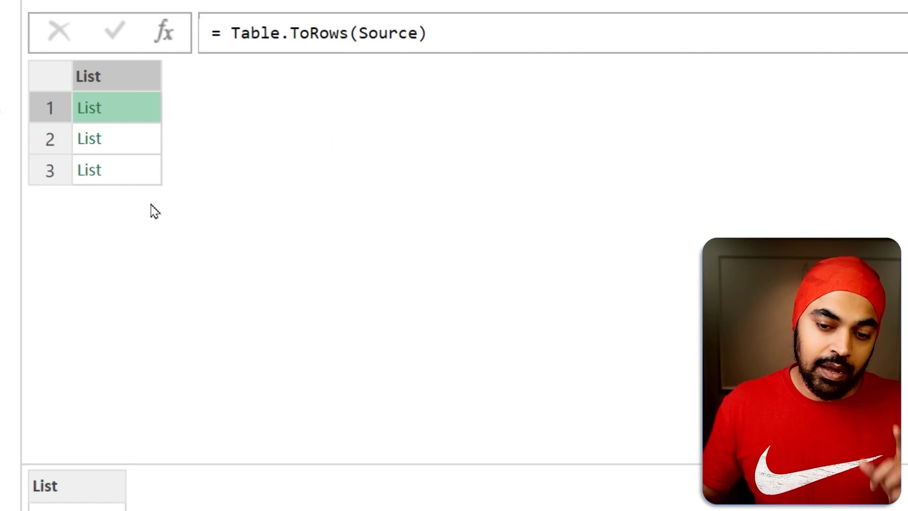
pyautogui.moveTo(120, 466); pyautogui.dragTo(143, 280)
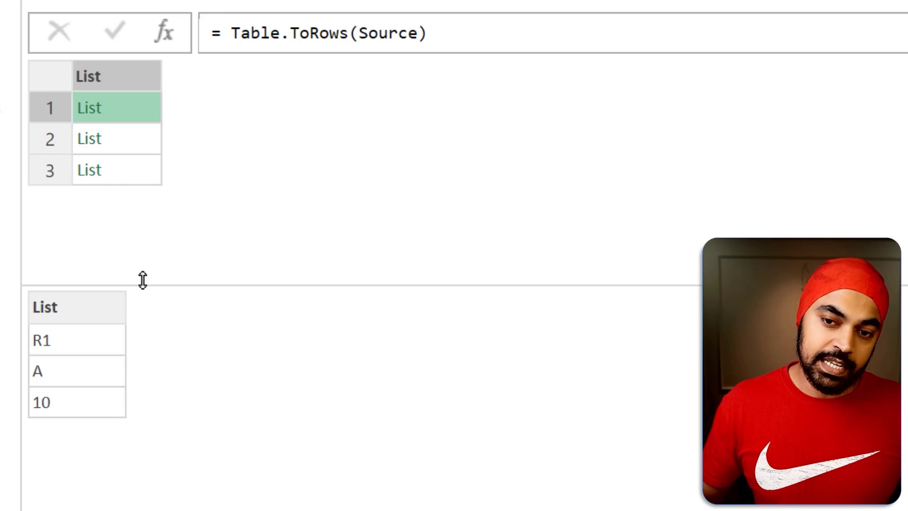
pyautogui.click(128, 136)
pyautogui.click(133, 179)
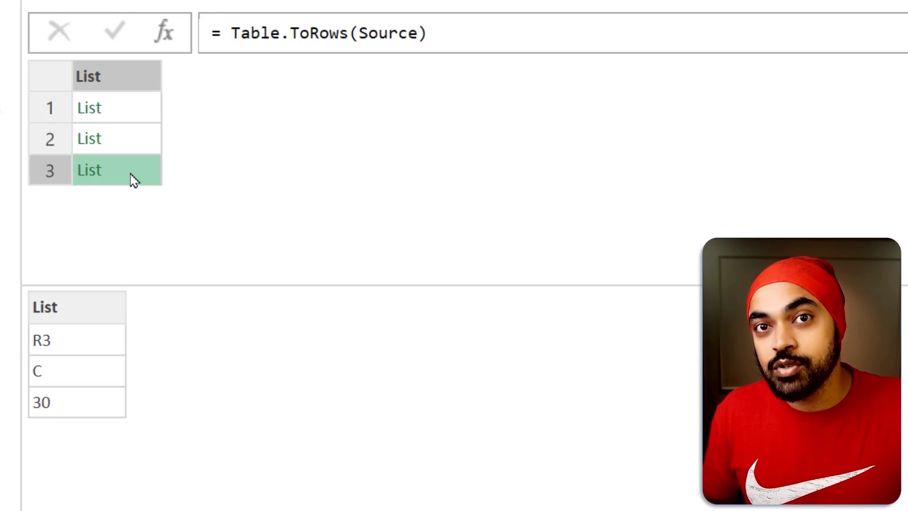
pyautogui.click(126, 107)
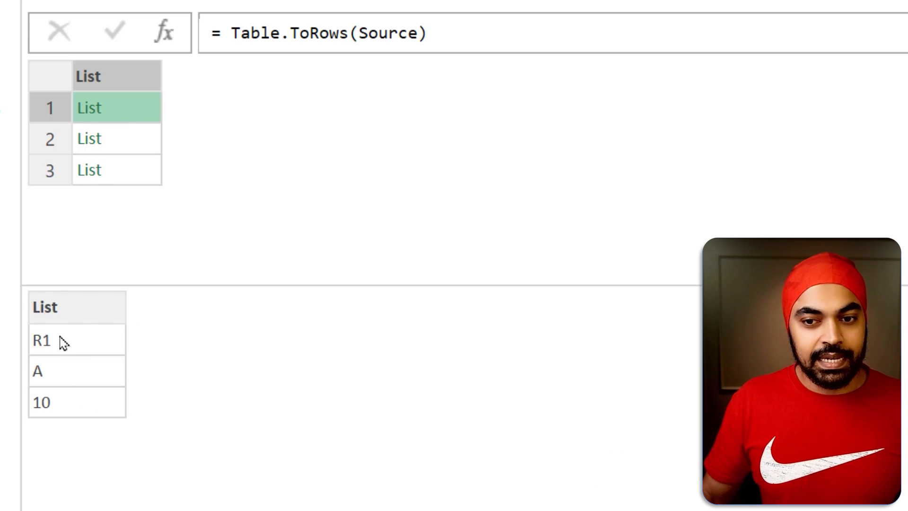
pyautogui.moveTo(10, 288); pyautogui.dragTo(97, 418)
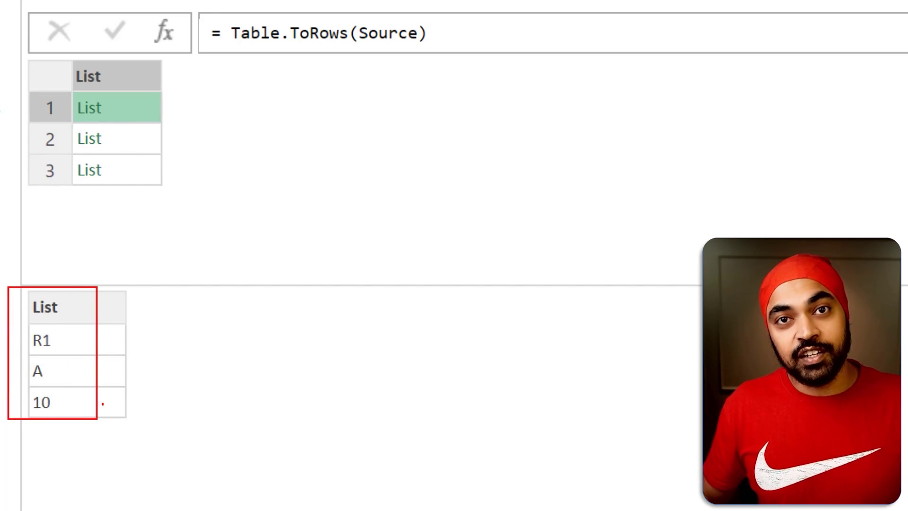
pyautogui.moveTo(137, 140)
pyautogui.mouseDown()
pyautogui.moveTo(192, 261)
pyautogui.moveTo(189, 302)
pyautogui.moveTo(213, 413)
pyautogui.mouseUp()
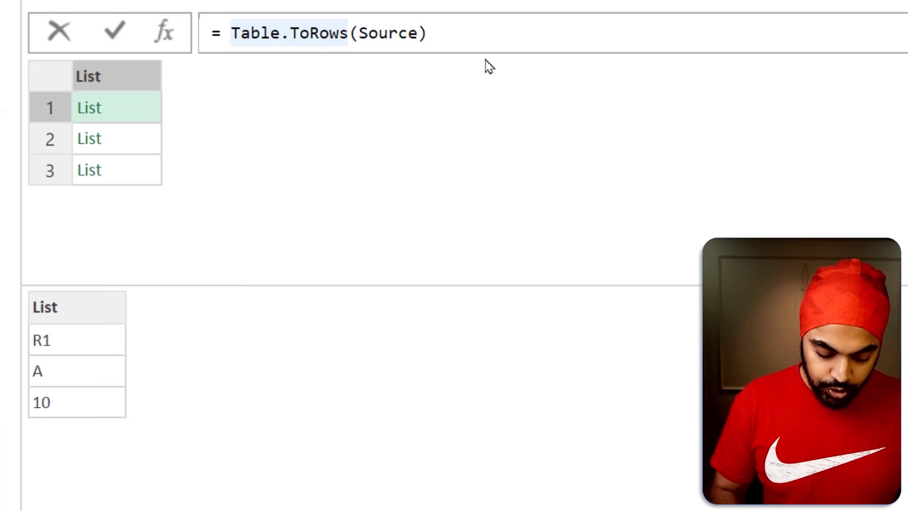
# Wrap Table.ToRows(Source) in Table.FromColumns in the custom step's formula and apply it
pyautogui.write('ble.')
pyautogui.write('FromColumn')
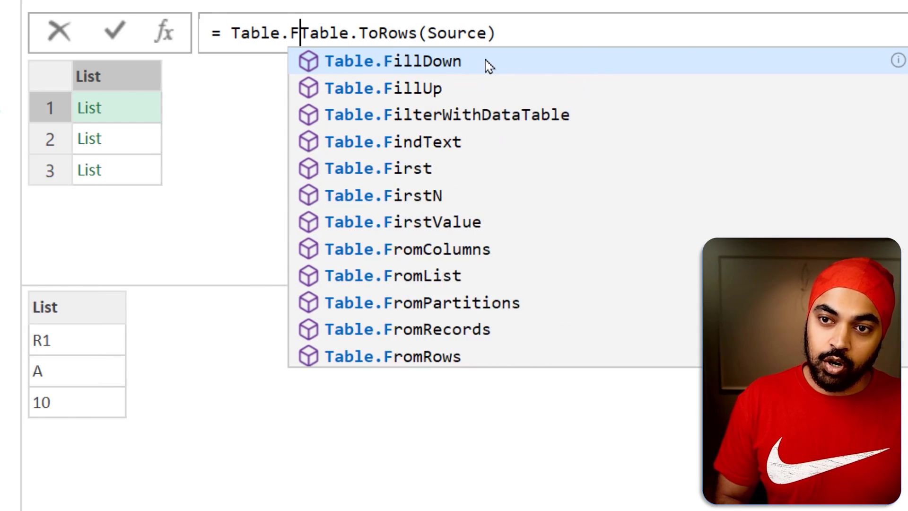
pyautogui.write('s')
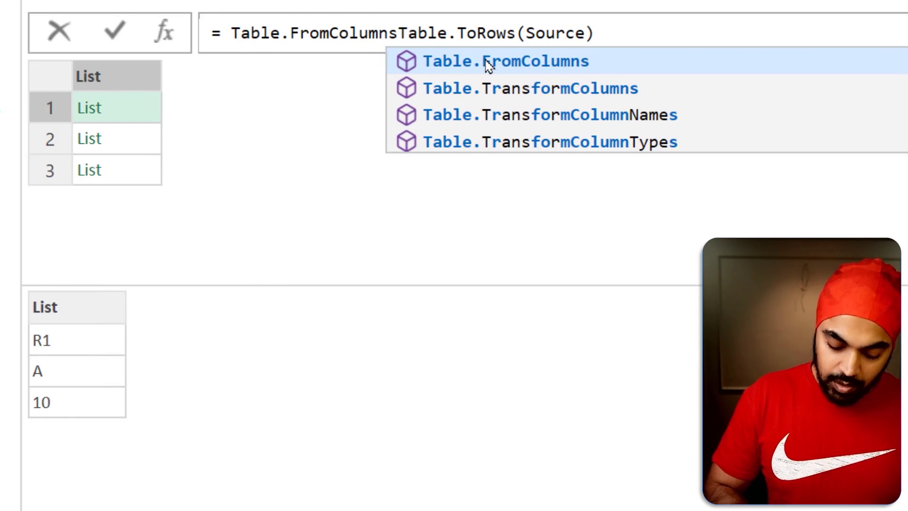
pyautogui.write('(')
pyautogui.press('End')
pyautogui.press('Left')
pyautogui.write(')')
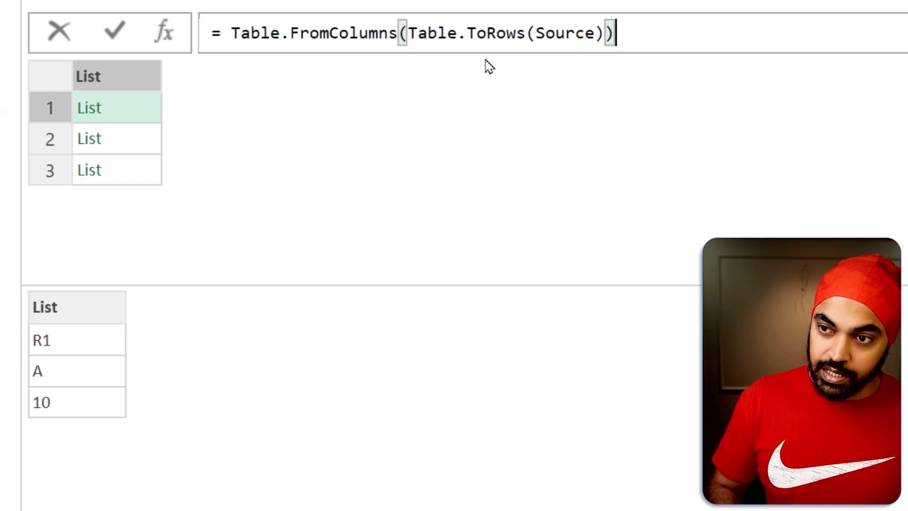
pyautogui.press('Return')
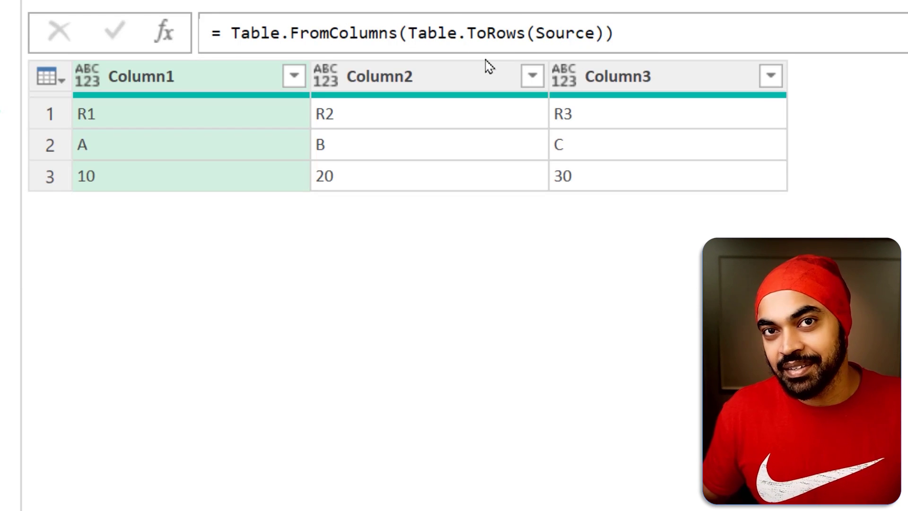
# Examine the cells of the transposed table row by row across Column1, Column2 and Column3
pyautogui.click(142, 119)
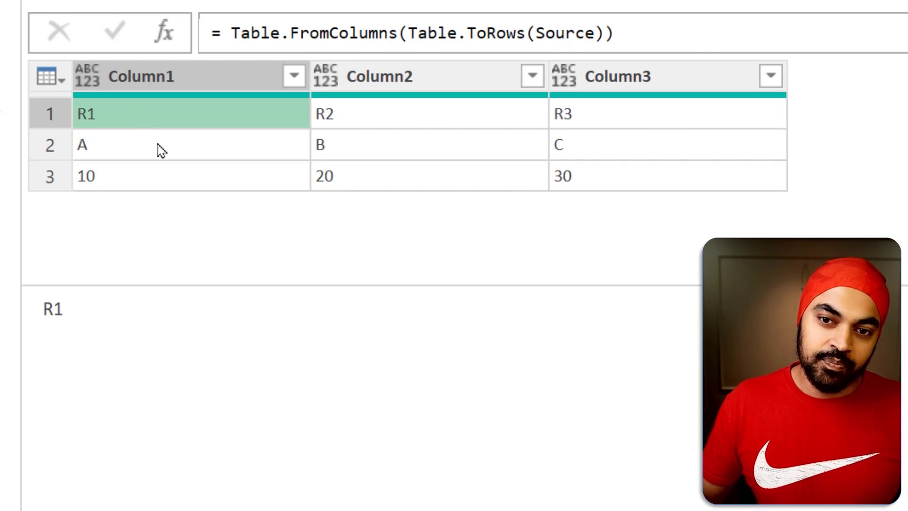
pyautogui.click(356, 121)
pyautogui.click(632, 126)
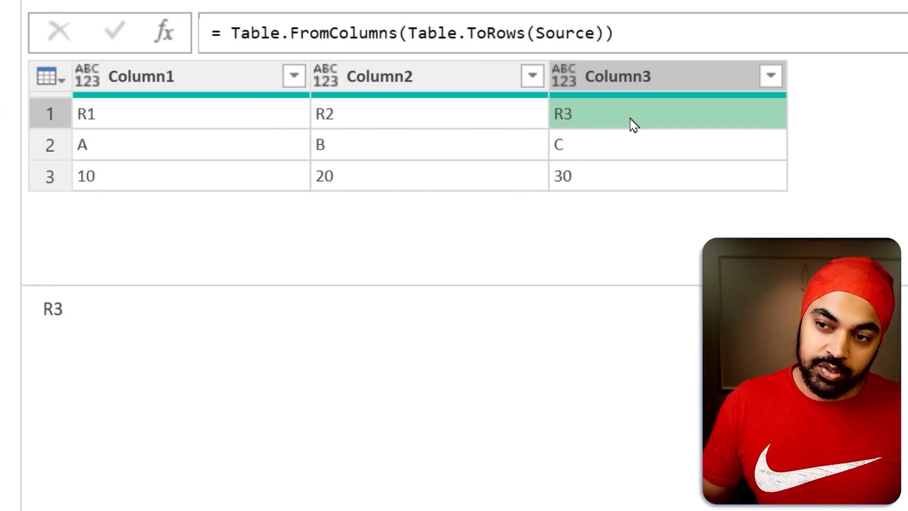
pyautogui.click(141, 150)
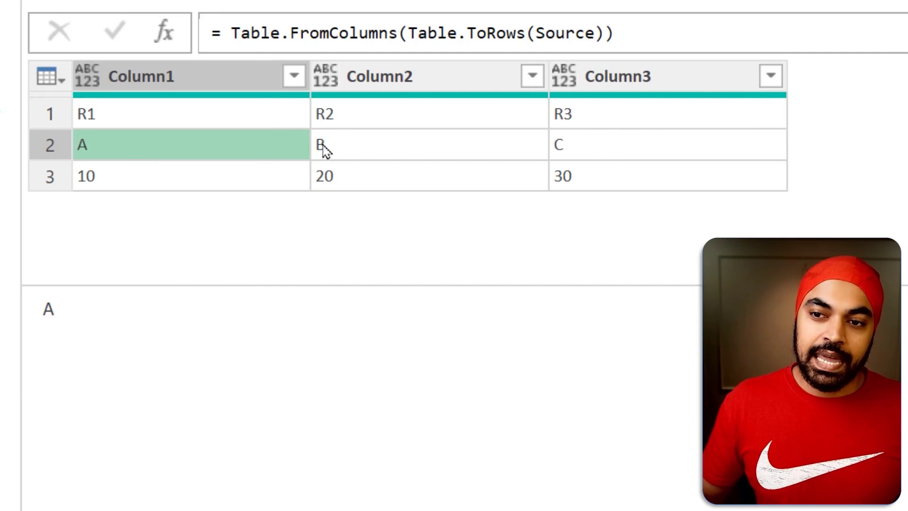
pyautogui.click(325, 146)
pyautogui.click(613, 156)
pyautogui.click(138, 186)
pyautogui.click(416, 179)
pyautogui.click(681, 180)
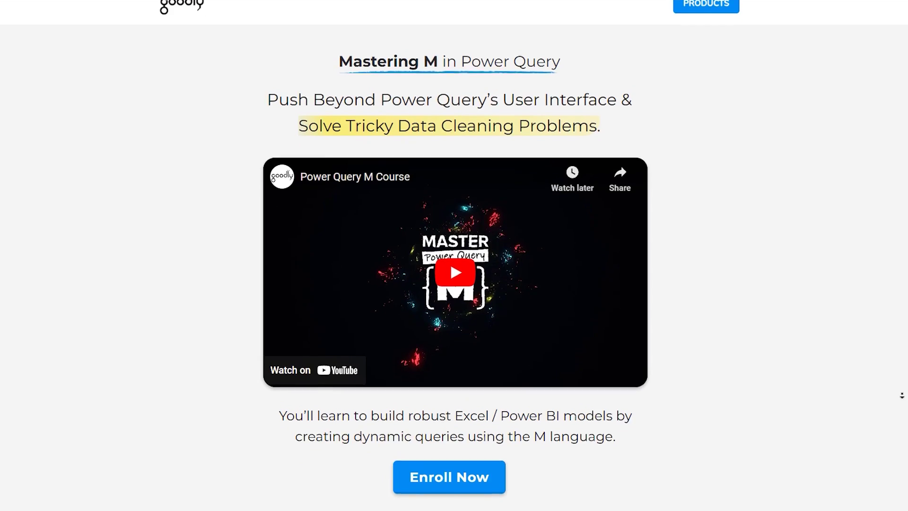
# Read the Mastering M in Power Query course page in the browser through the "Why Should You Learn M?" section
pyautogui.scroll(-2, 902, 395)
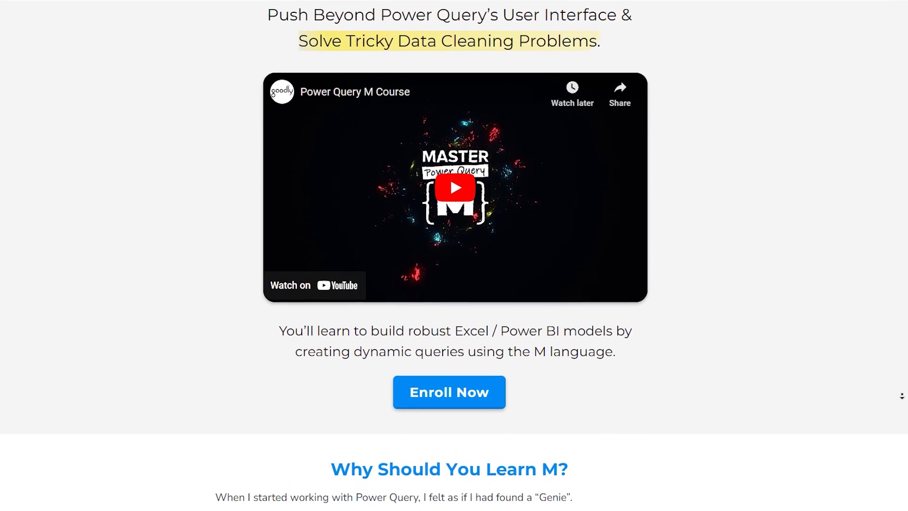
pyautogui.scroll(-2, 902, 395)
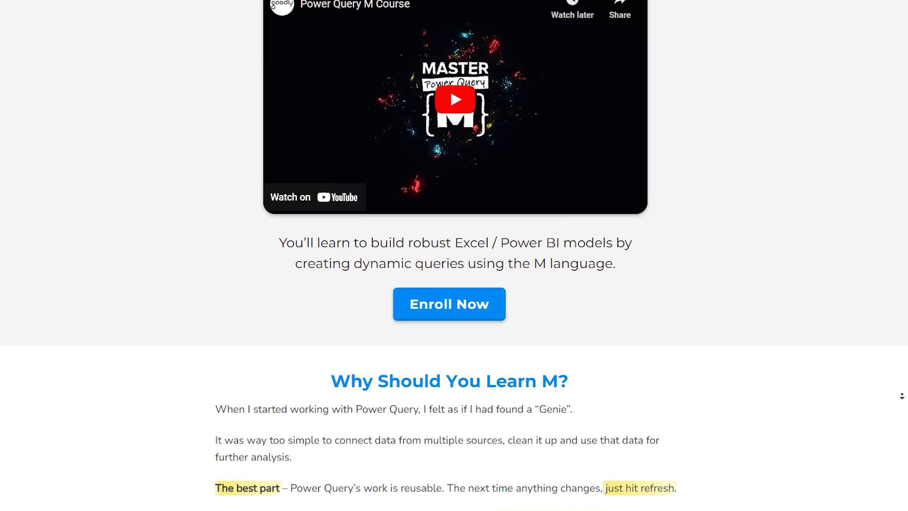
pyautogui.scroll(-2, 902, 395)
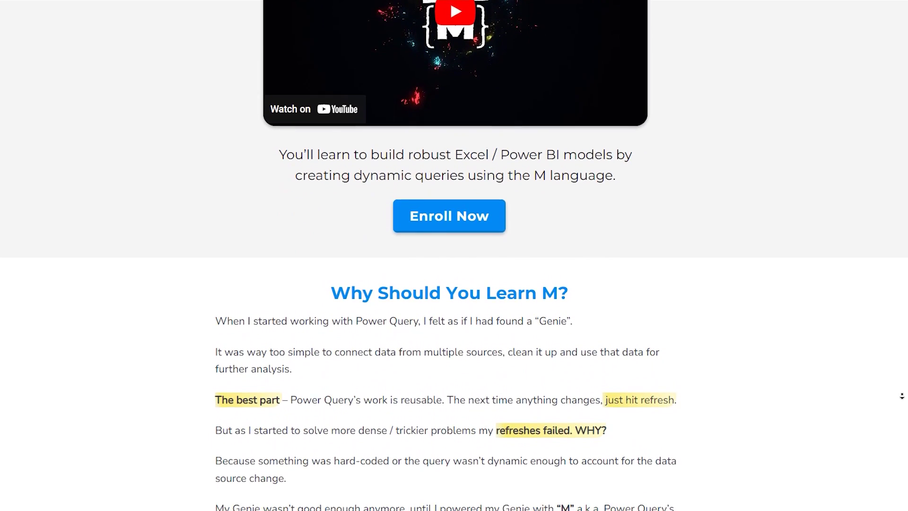
pyautogui.scroll(-2, 902, 395)
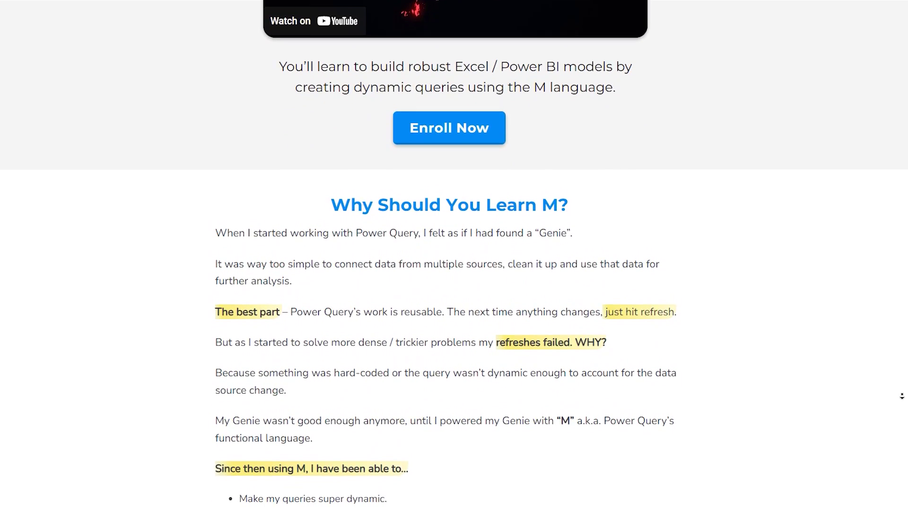
pyautogui.scroll(-2, 902, 396)
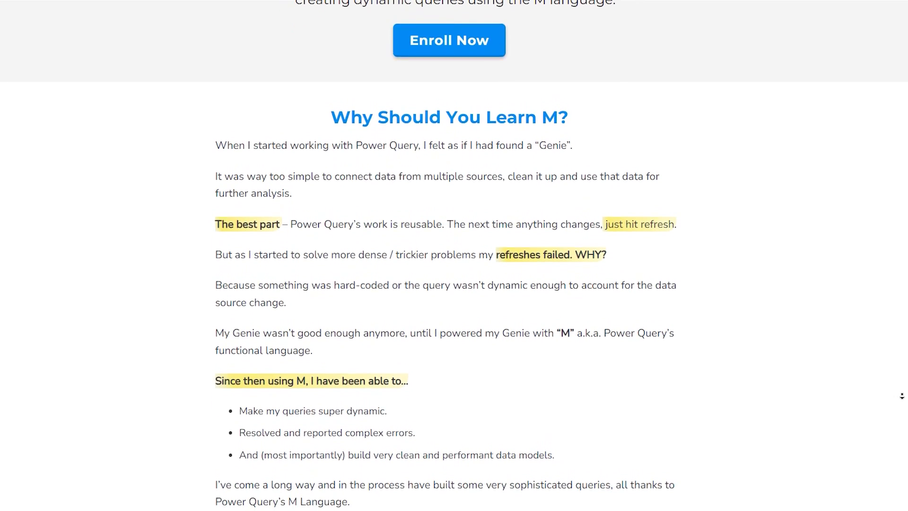
pyautogui.scroll(-2, 902, 396)
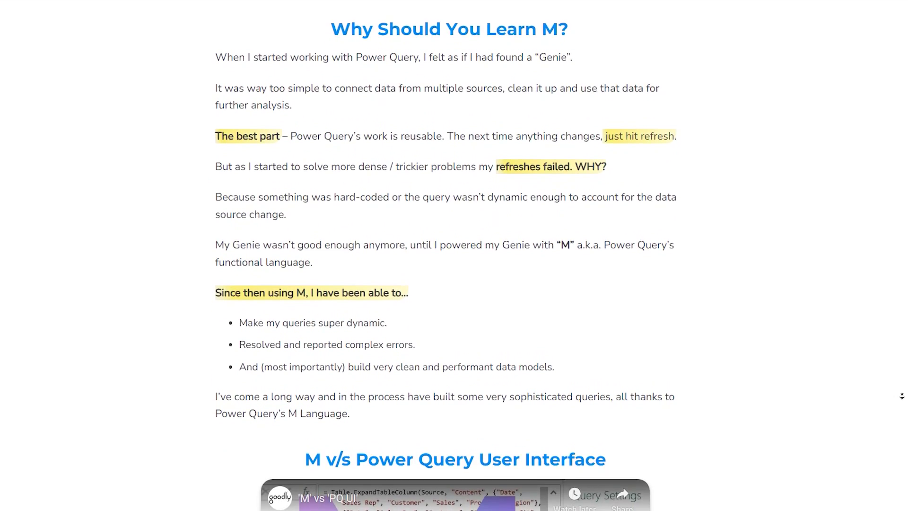
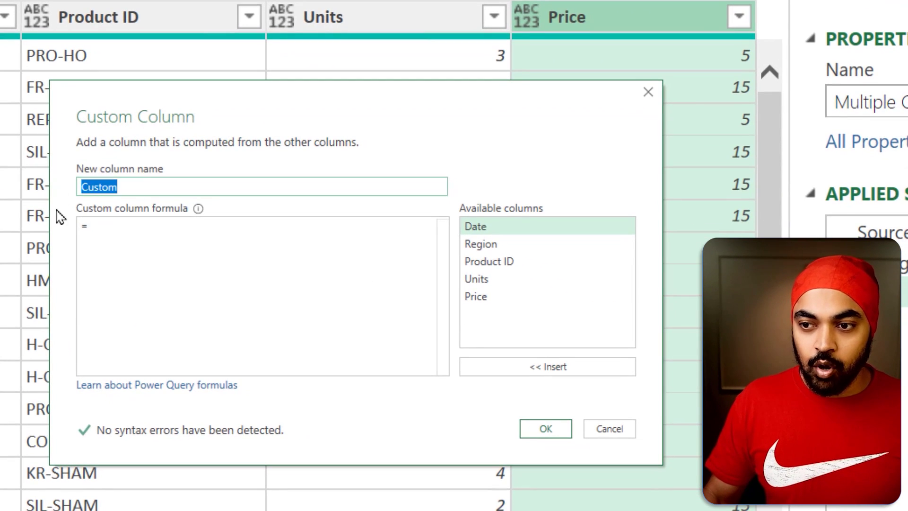
# Start a record in the custom column formula of the Multiple Cols query with the field Sales = [Units] * [Price]
pyautogui.click(222, 257)
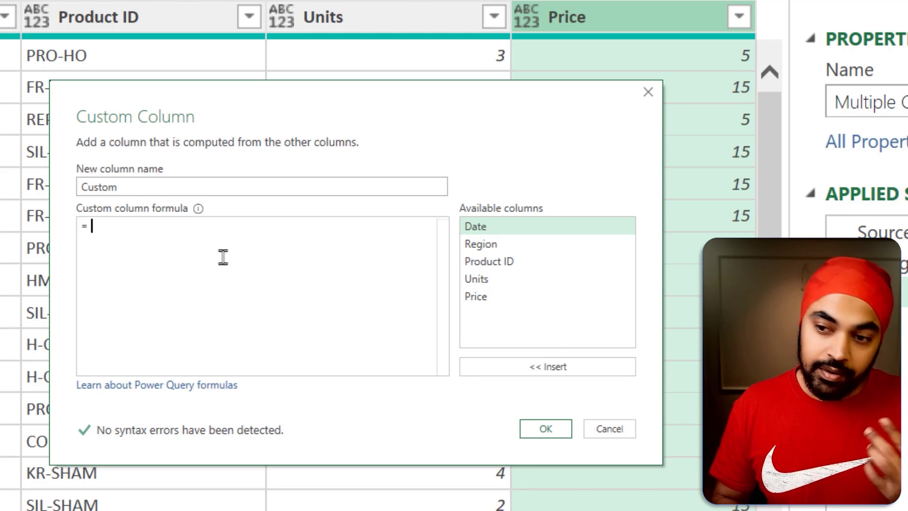
pyautogui.write('[')
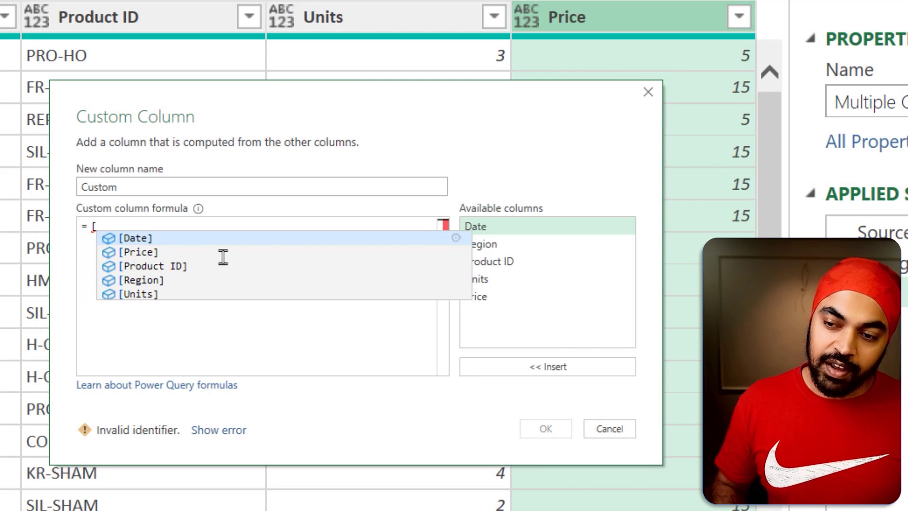
pyautogui.press('Escape')
pyautogui.press('Return')
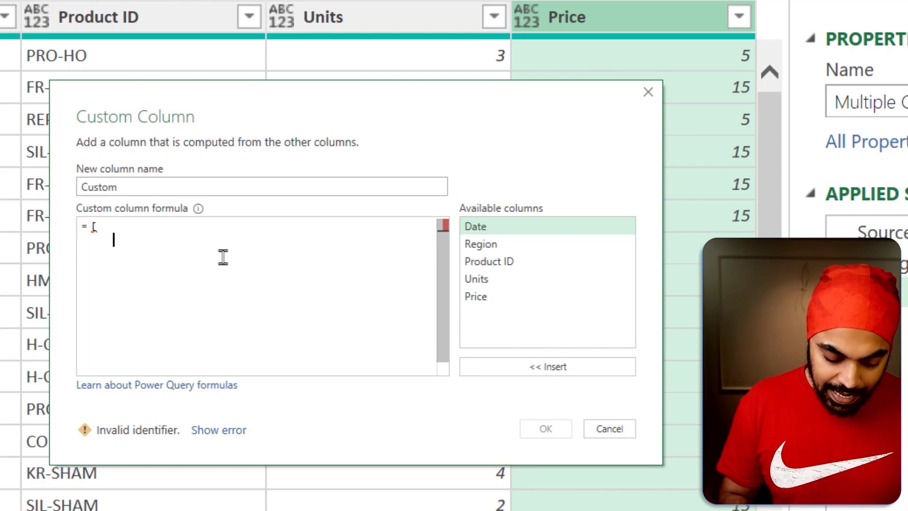
pyautogui.write('Sales = ')
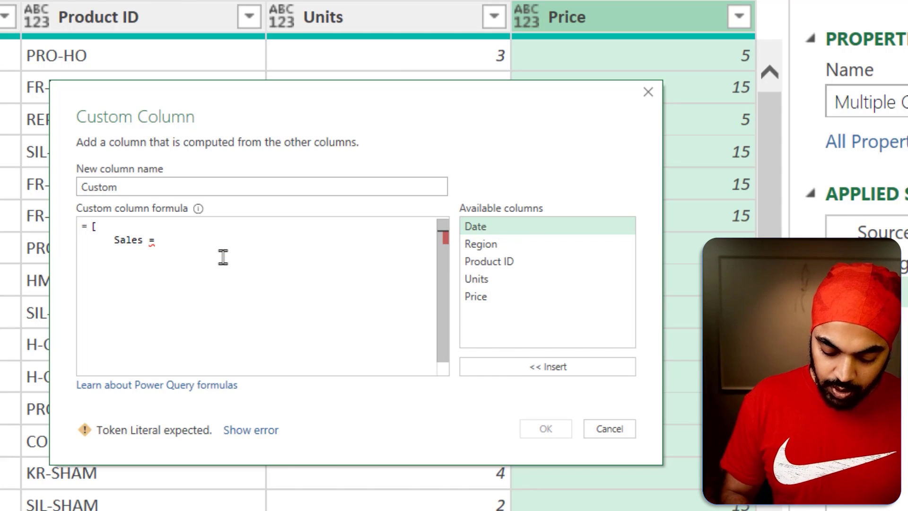
pyautogui.write('[Units]')
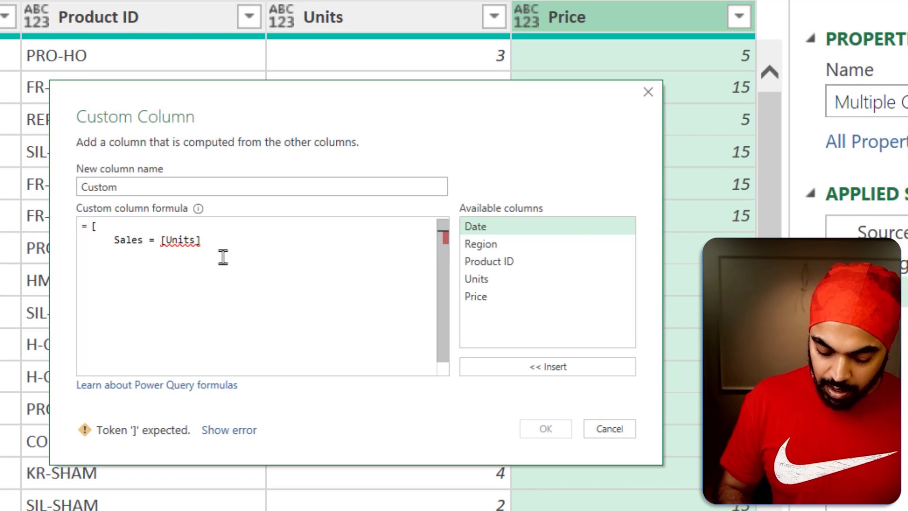
pyautogui.write(' * [Price]')
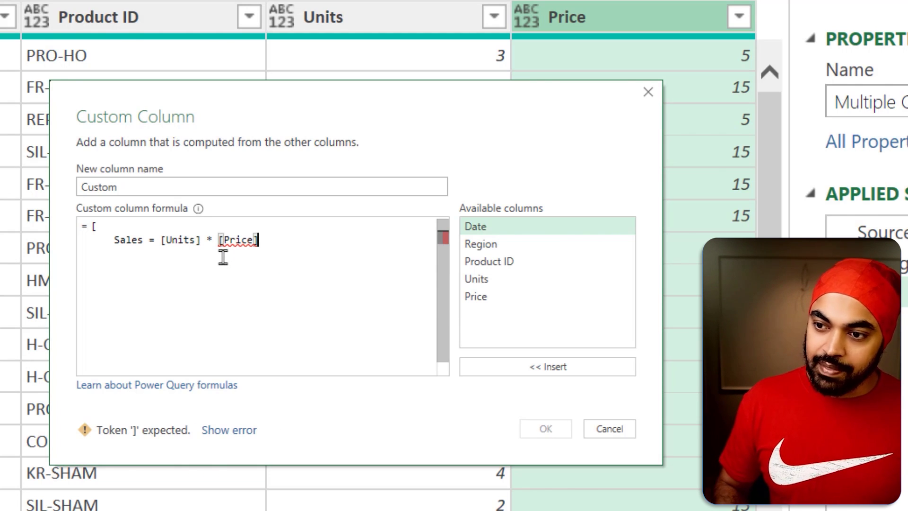
pyautogui.write(',')
pyautogui.press('Return')
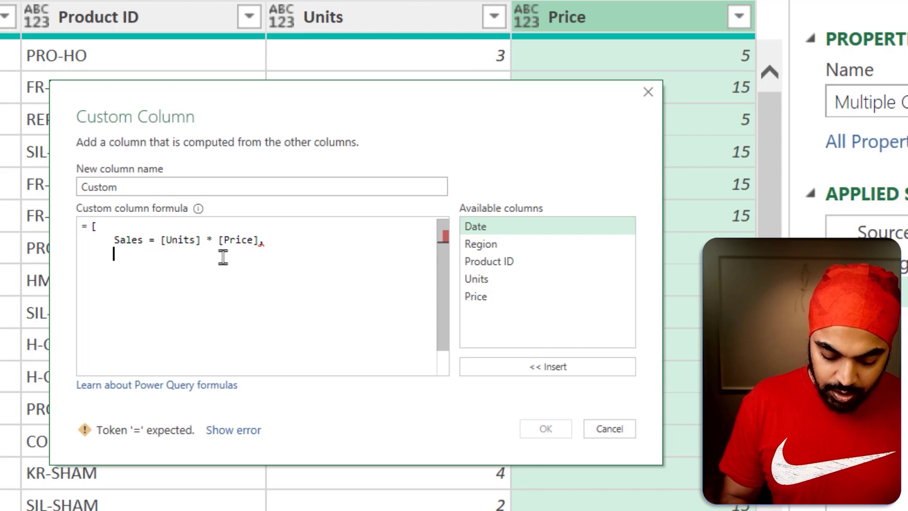
# Add the field Comm = Sales * 0.1 to the record, close the record and create the custom column
pyautogui.write('Comm = Sales ')
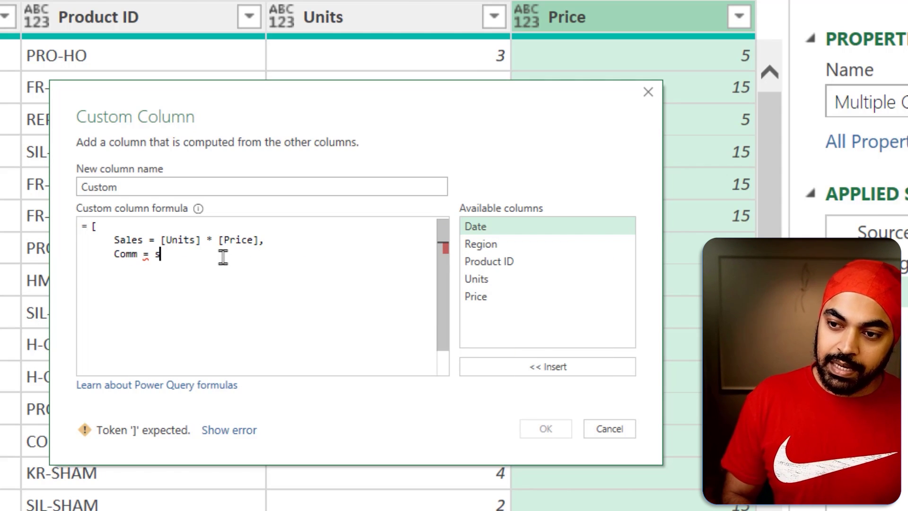
pyautogui.write('* ')
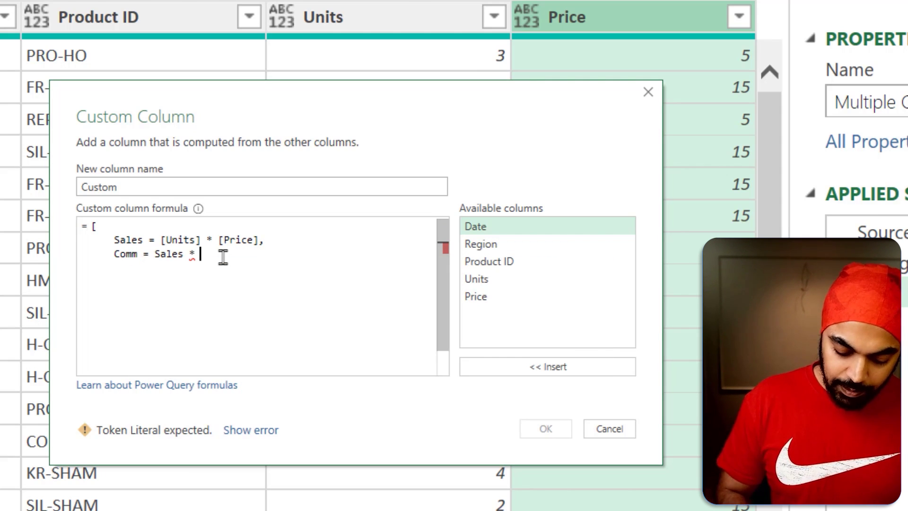
pyautogui.write('0.1')
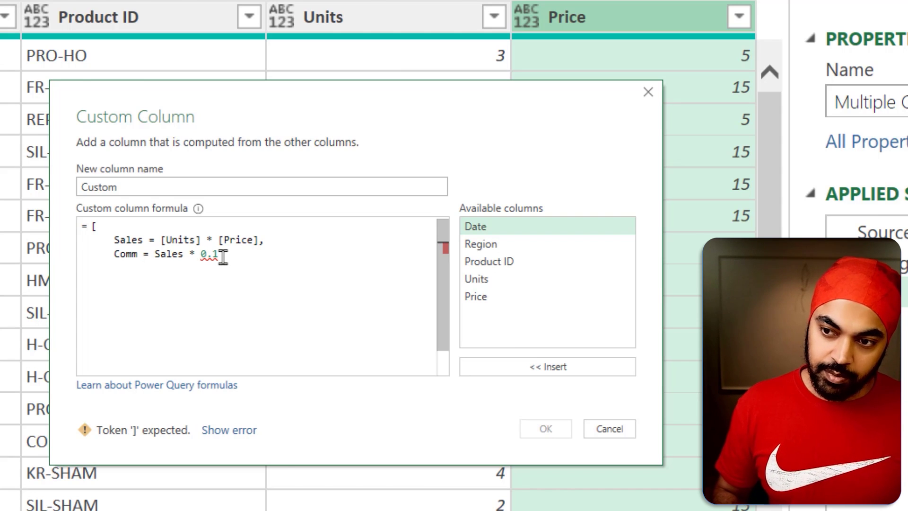
pyautogui.press('Return')
pyautogui.write(']')
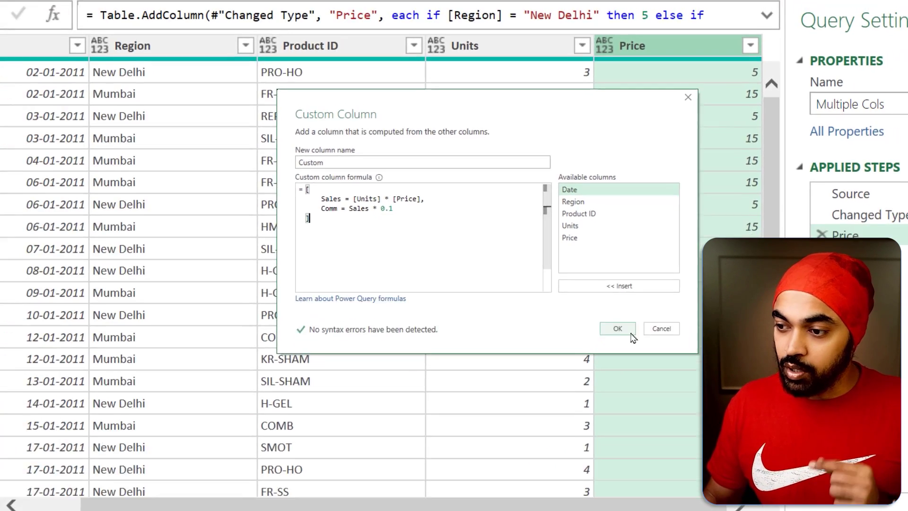
pyautogui.click(546, 429)
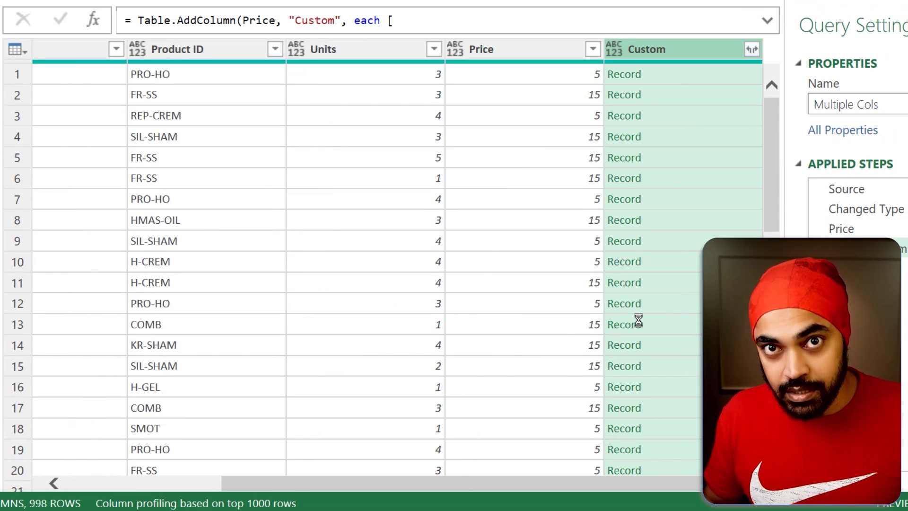
# Expand the Custom record column into Sales and Comm without using the original column name as prefix
pyautogui.click(752, 50)
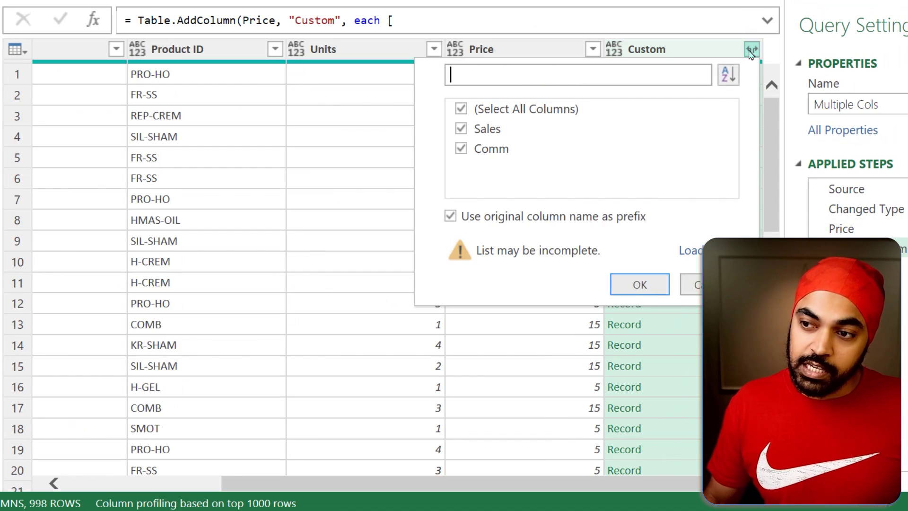
pyautogui.click(532, 222)
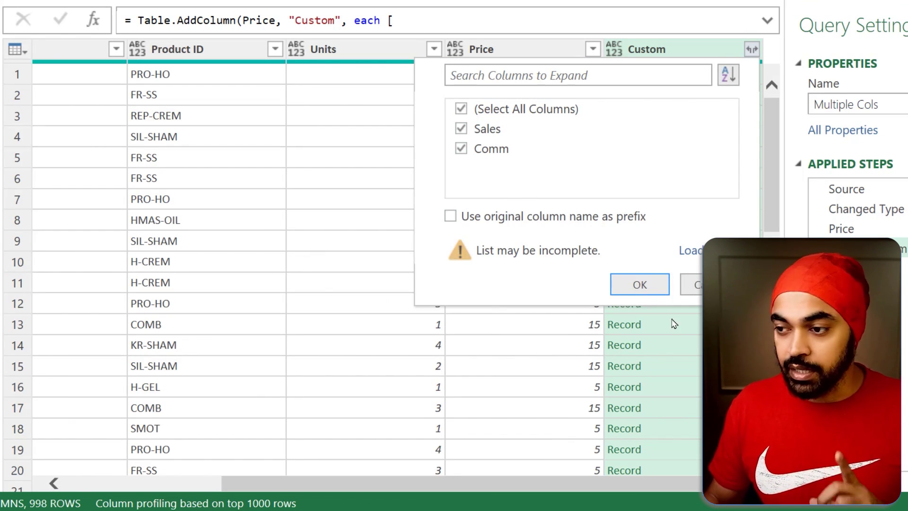
pyautogui.click(640, 285)
pyautogui.moveTo(555, 485); pyautogui.dragTo(649, 485)
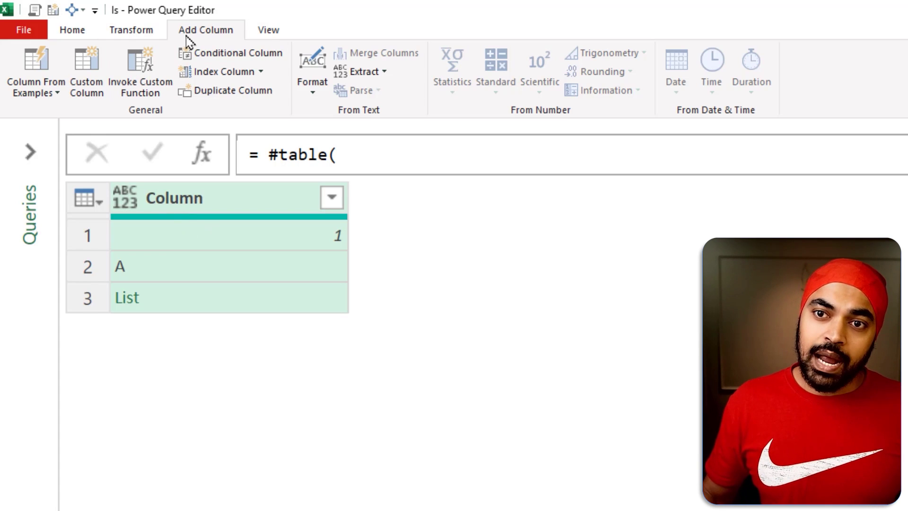
# Add a custom column to the Is query with the formula [Column] is number
pyautogui.click(85, 76)
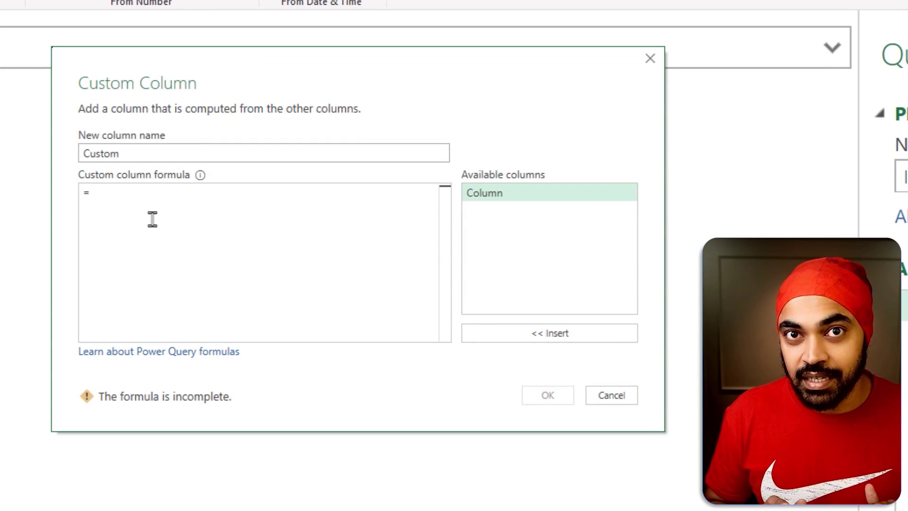
pyautogui.doubleClick(492, 194)
pyautogui.write('is nu')
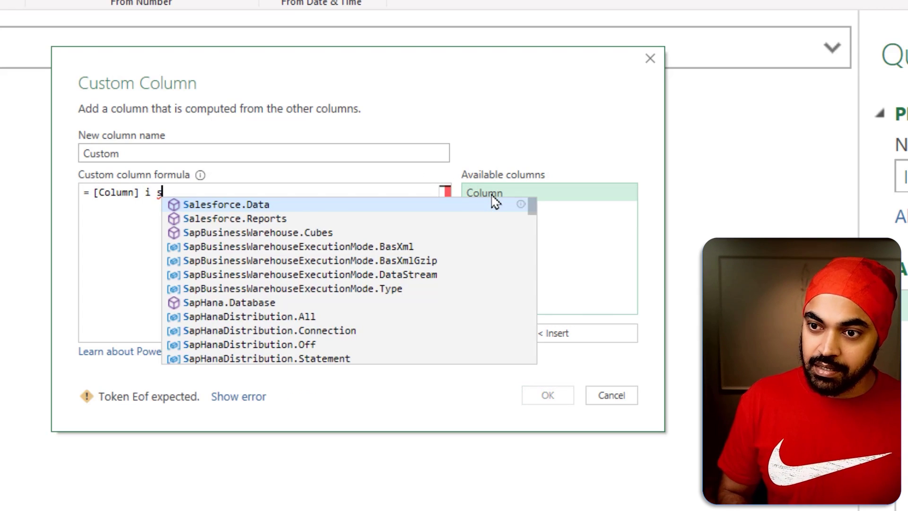
pyautogui.write('mber')
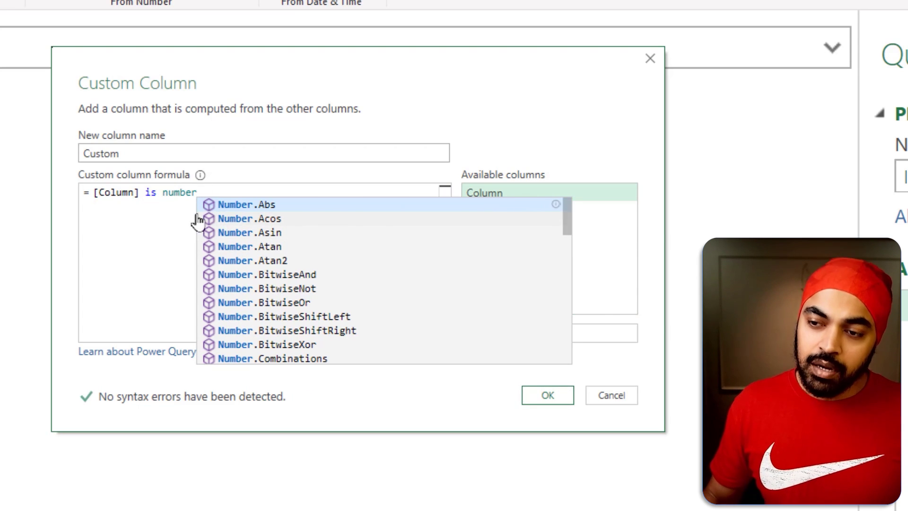
pyautogui.click(548, 395)
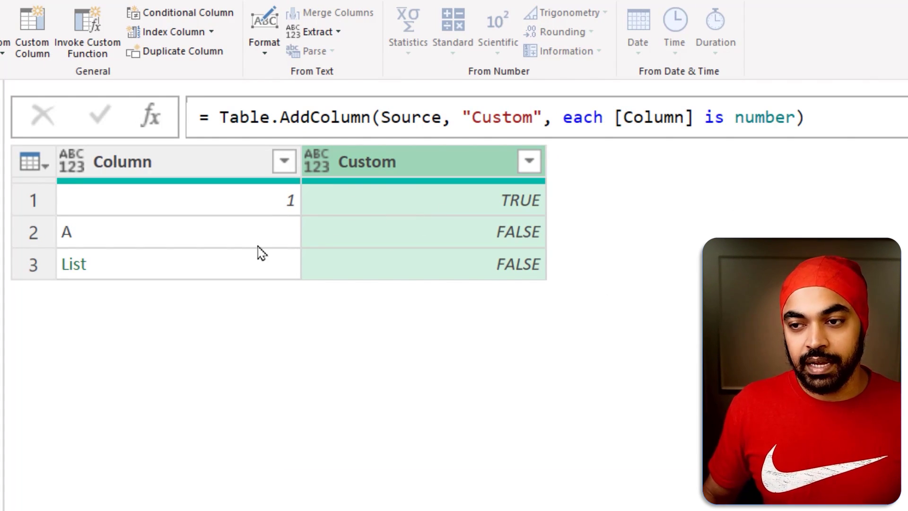
# Change the Custom column's test in the Is query to [Column] is list
pyautogui.doubleClick(774, 118)
pyautogui.write('list')
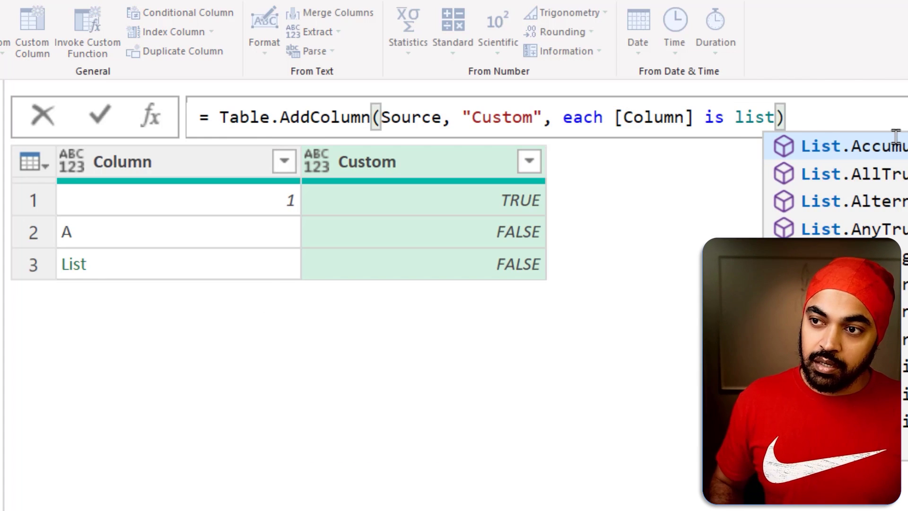
pyautogui.press('Escape')
pyautogui.press('Return')
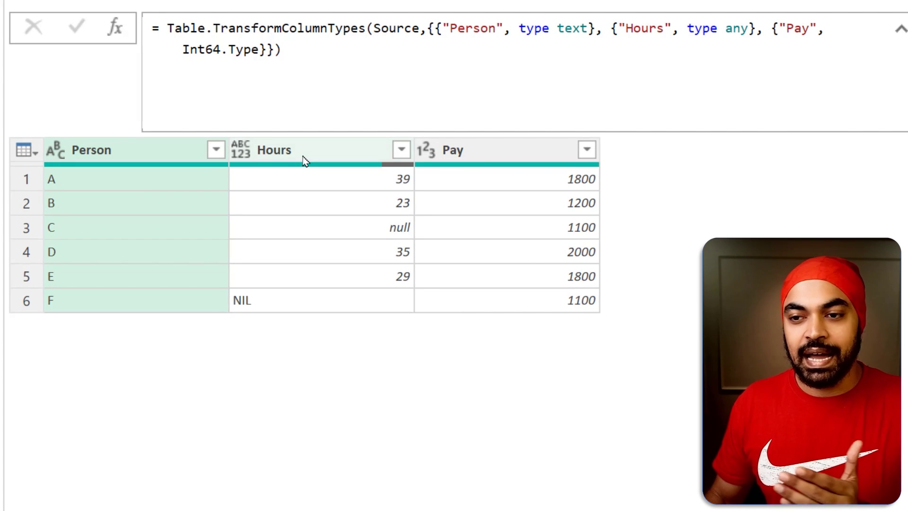
# Add a custom column named Pay/Hour to the Custom Errors query with the formula [Pay]/[Hours]
pyautogui.click(304, 156)
pyautogui.click(480, 162)
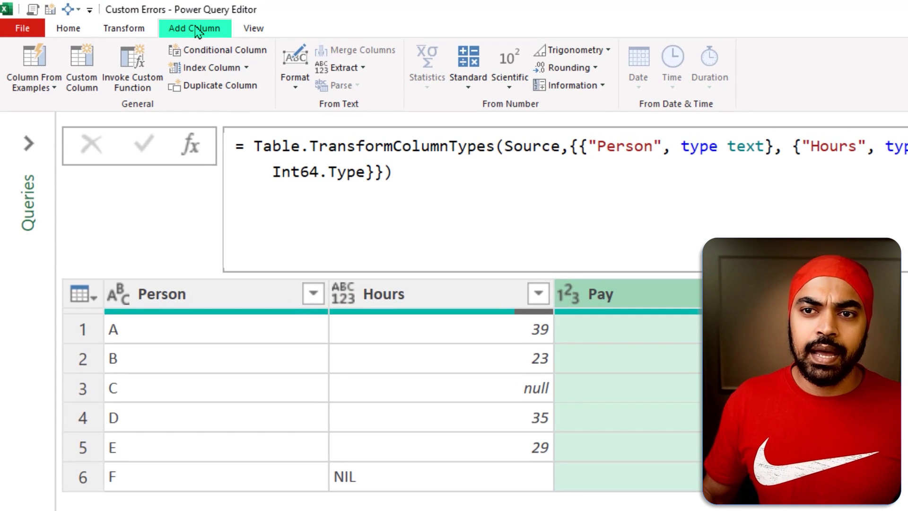
pyautogui.click(82, 67)
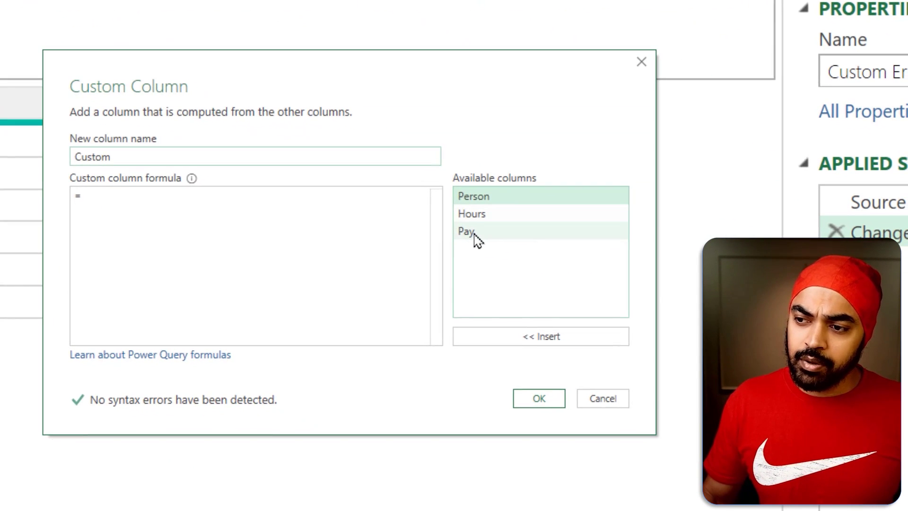
pyautogui.doubleClick(472, 232)
pyautogui.write('/')
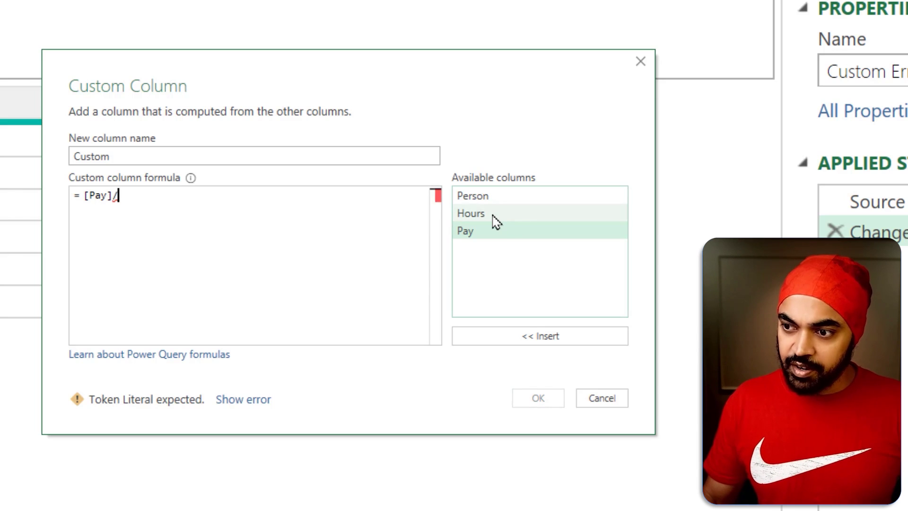
pyautogui.doubleClick(491, 214)
pyautogui.doubleClick(176, 157)
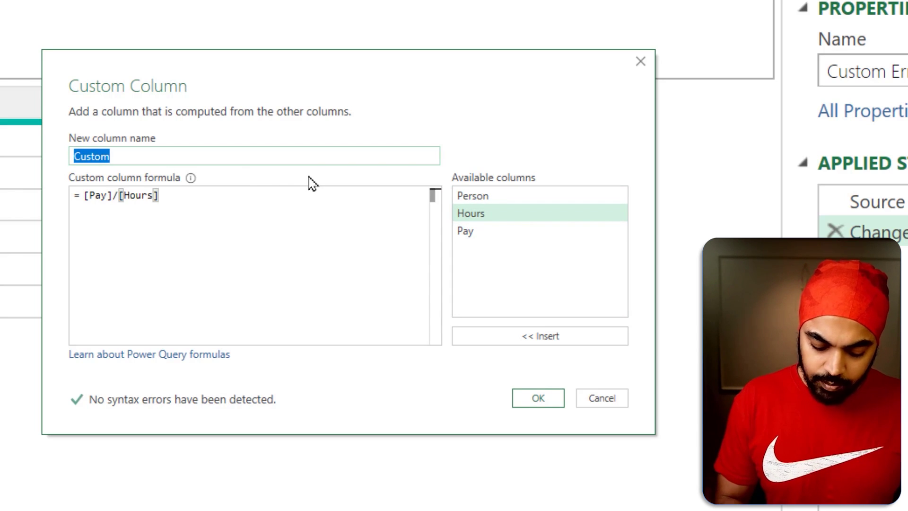
pyautogui.write('Pay/H')
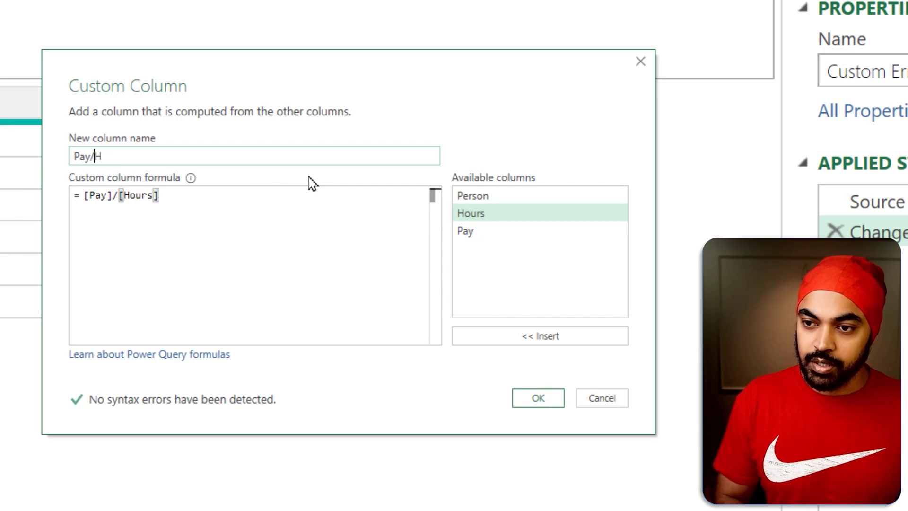
pyautogui.write('our')
pyautogui.click(538, 400)
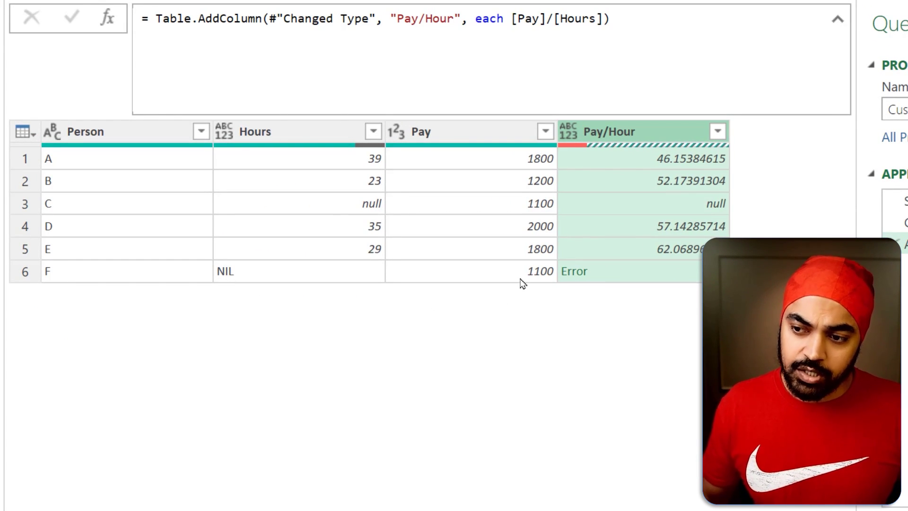
# Examine the error details of the Pay/Hour value in row 6, enlarging the table preview above them
pyautogui.click(277, 280)
pyautogui.click(321, 281)
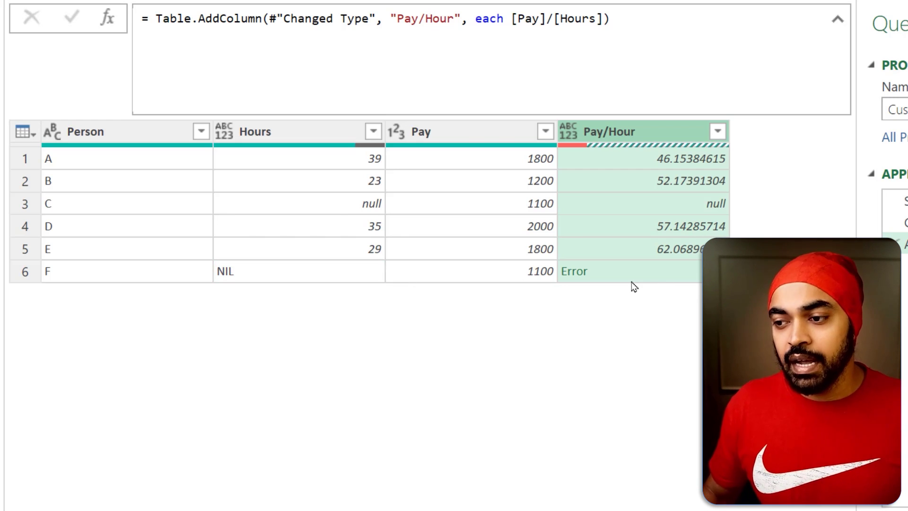
pyautogui.click(632, 280)
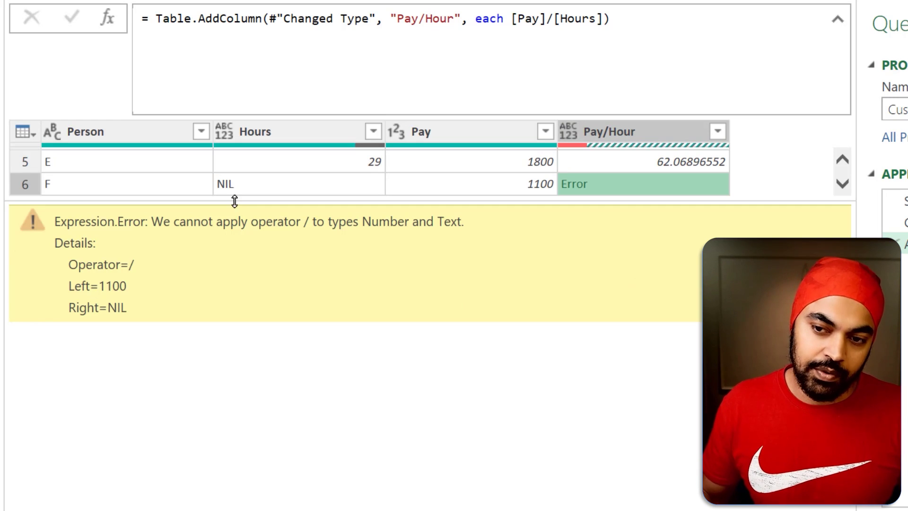
pyautogui.moveTo(235, 202); pyautogui.dragTo(233, 335)
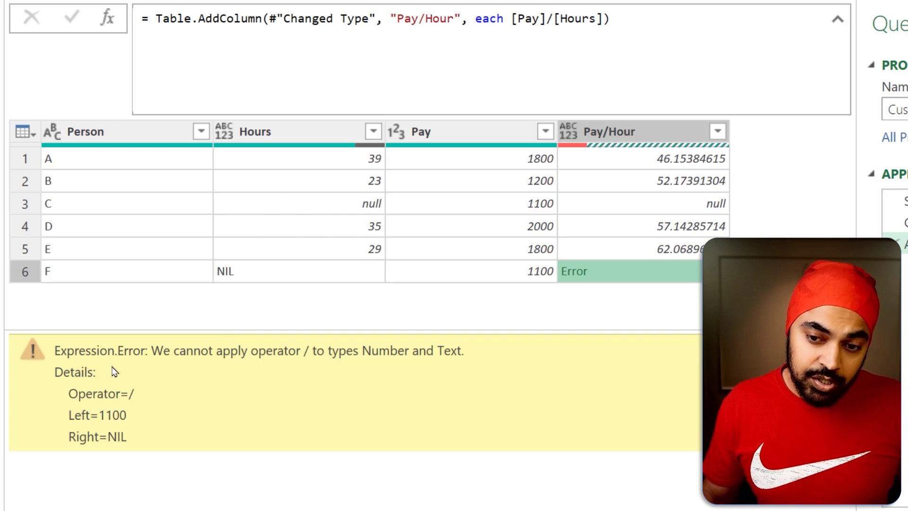
pyautogui.moveTo(39, 334); pyautogui.dragTo(529, 482)
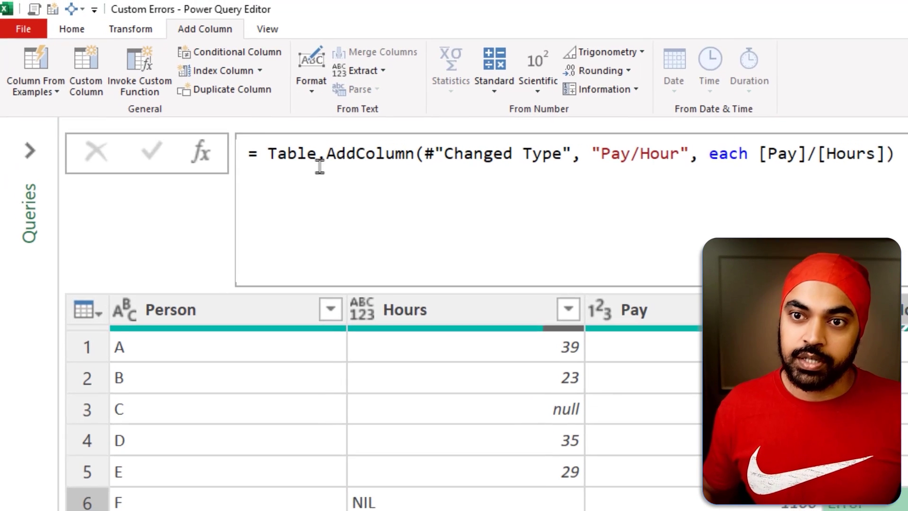
# Define custom column Pay/Hour Custom as try [Pay]/[Hours] otherwise error [Reason="Error in Calculation", Message="Pay or Hours is not a number", Detail="Why do you make such mistakes, you moron!"]
pyautogui.click(87, 76)
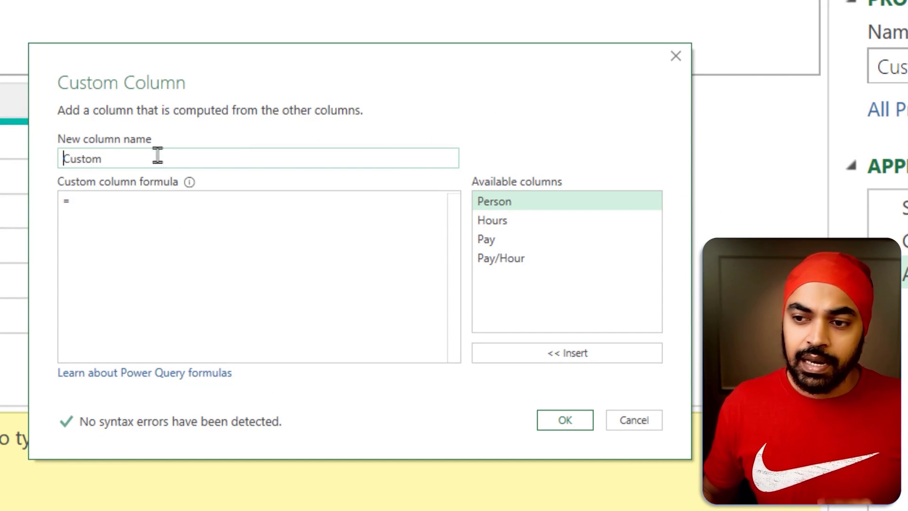
pyautogui.write('Pay/Hour')
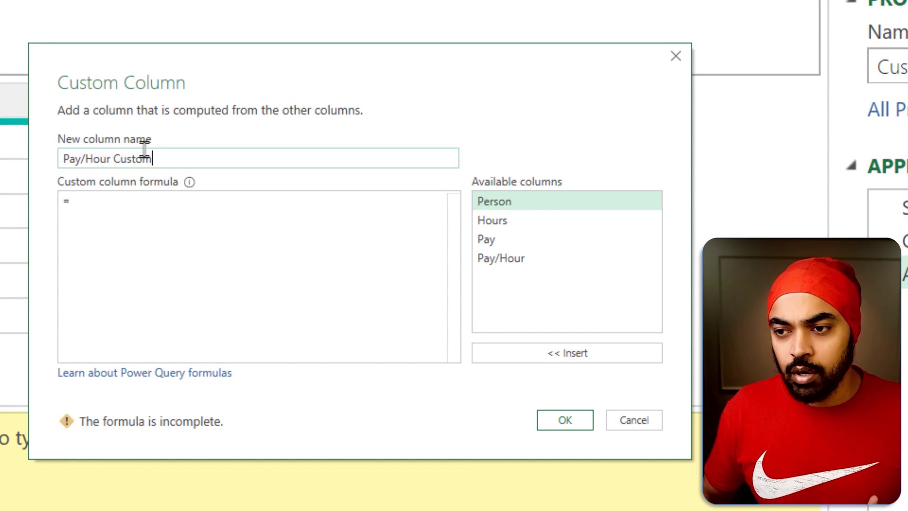
pyautogui.click(142, 222)
pyautogui.hotkey('ctrl', 'v')
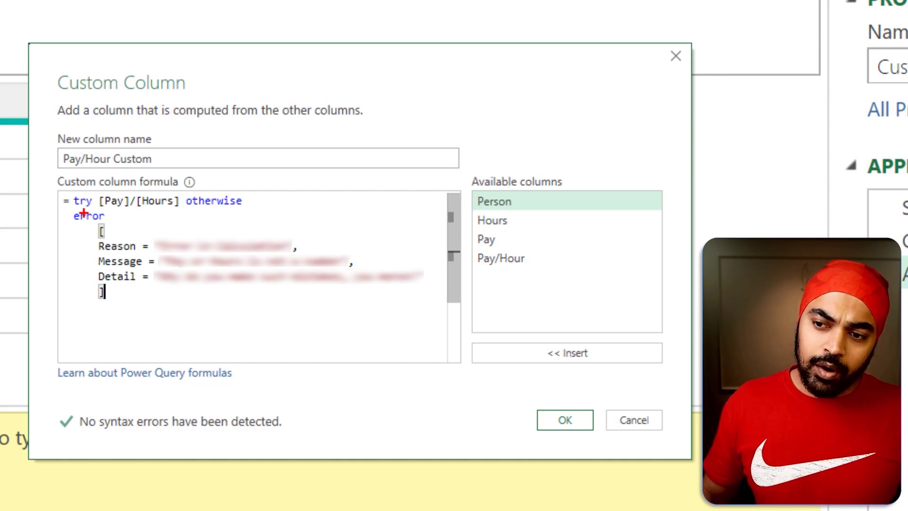
pyautogui.moveTo(72, 211); pyautogui.dragTo(83, 210)
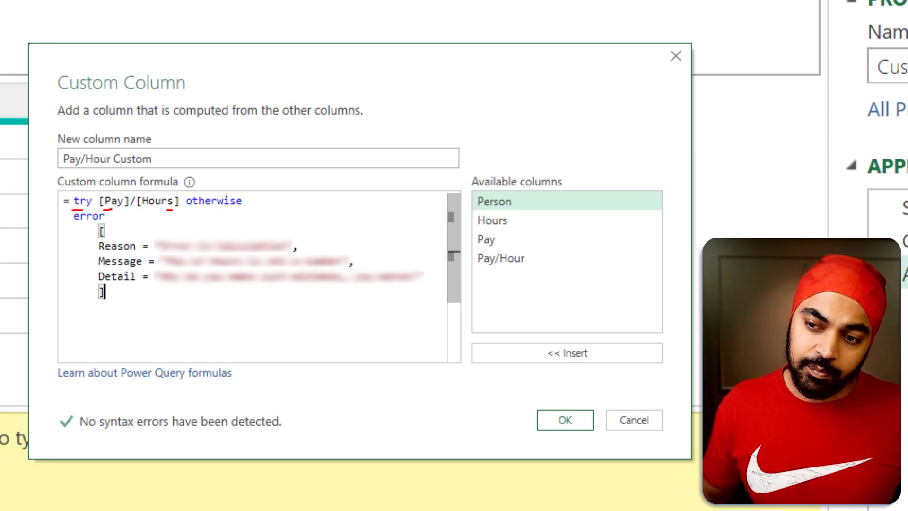
pyautogui.moveTo(180, 209); pyautogui.dragTo(166, 209)
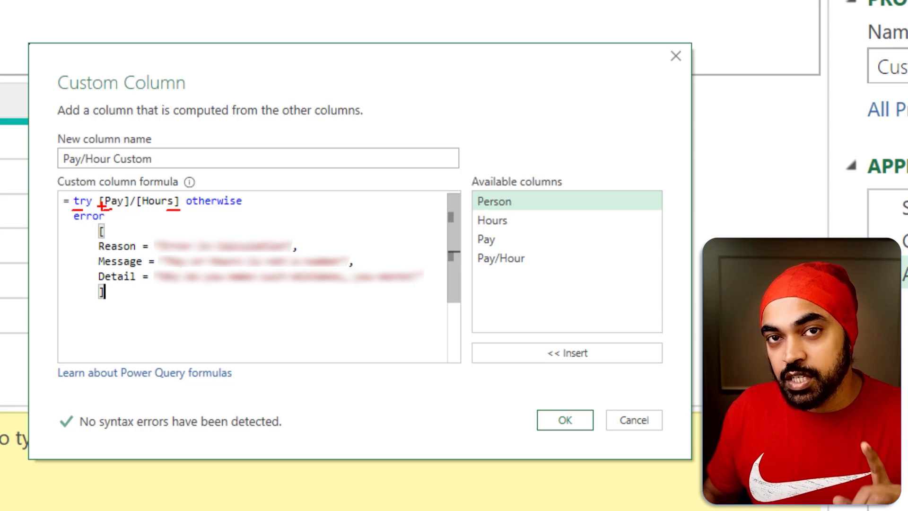
pyautogui.moveTo(259, 204); pyautogui.dragTo(253, 205)
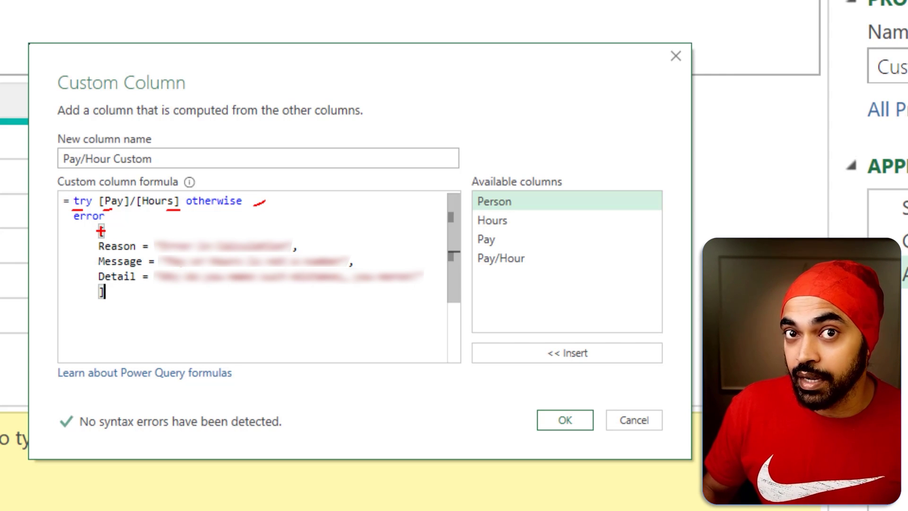
pyautogui.press('Escape')
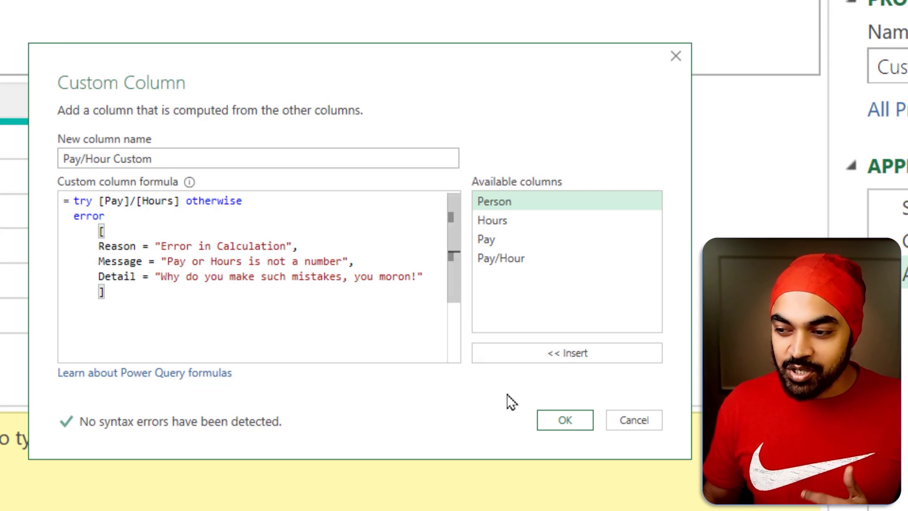
# Create the Pay/Hour Custom column and display the error details of its value in row 6
pyautogui.click(564, 422)
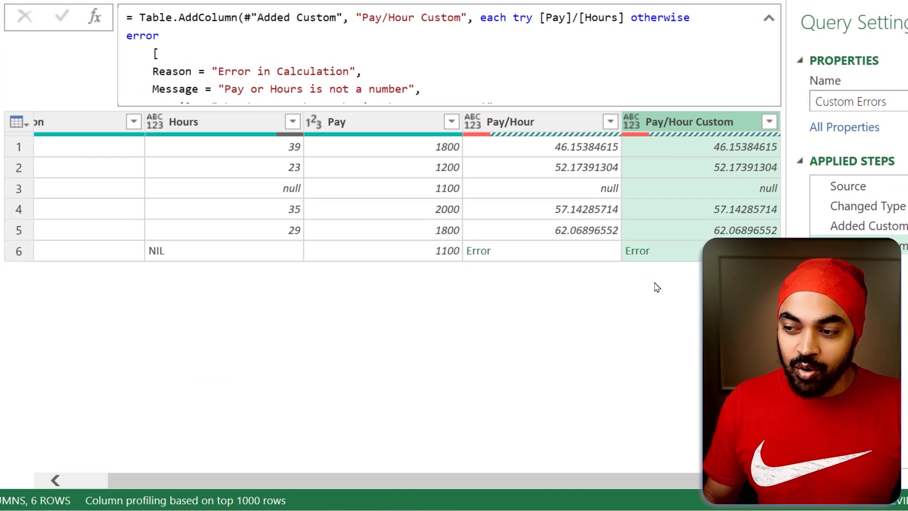
pyautogui.click(682, 261)
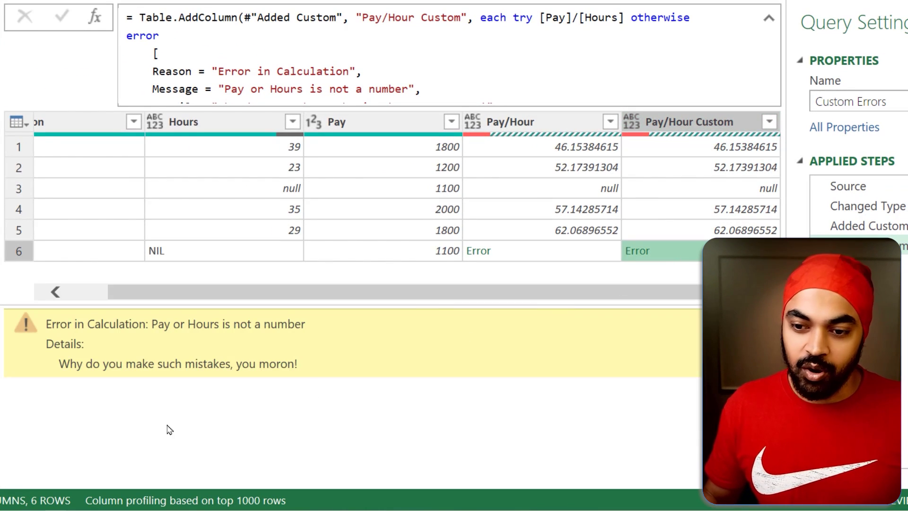